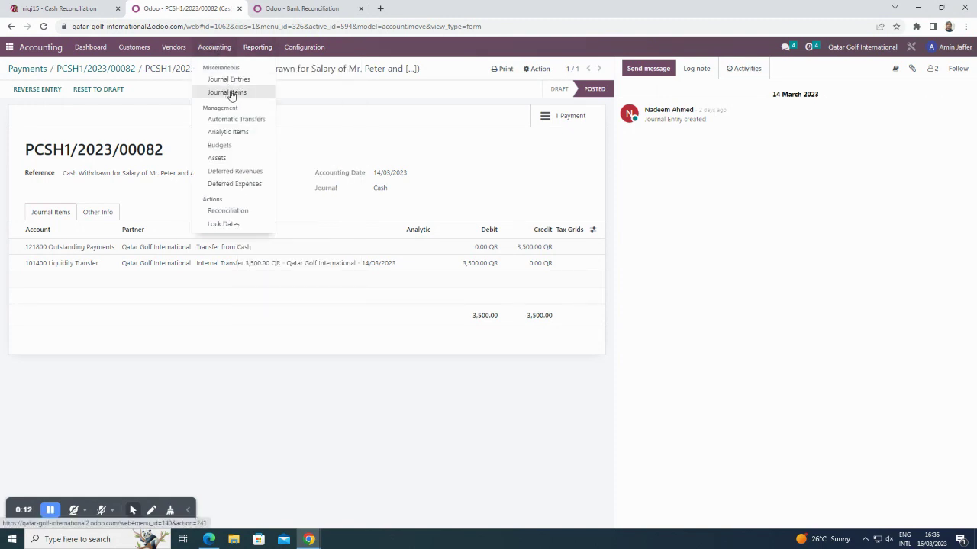
Open the journal items list, filter it to posted Cash entries, and group the items by day
click(234, 92)
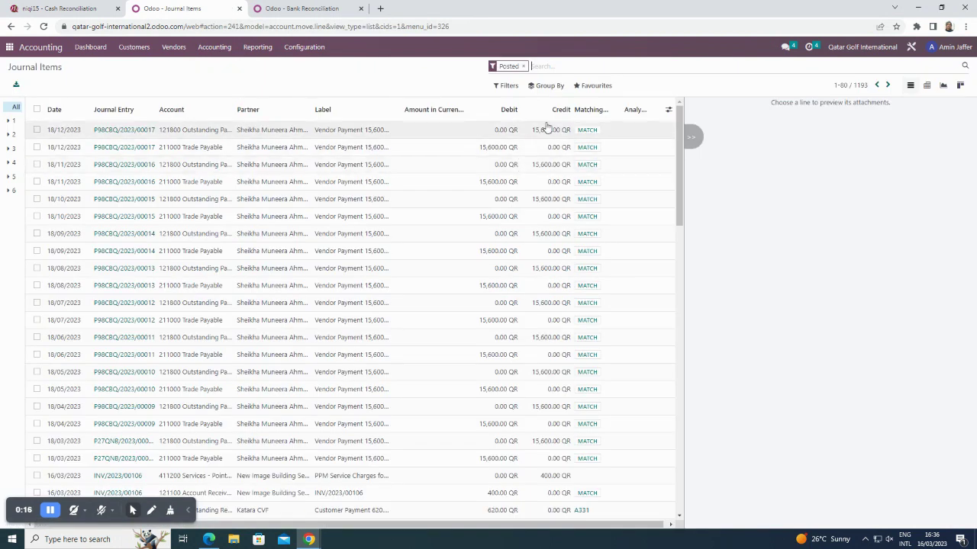
click(508, 88)
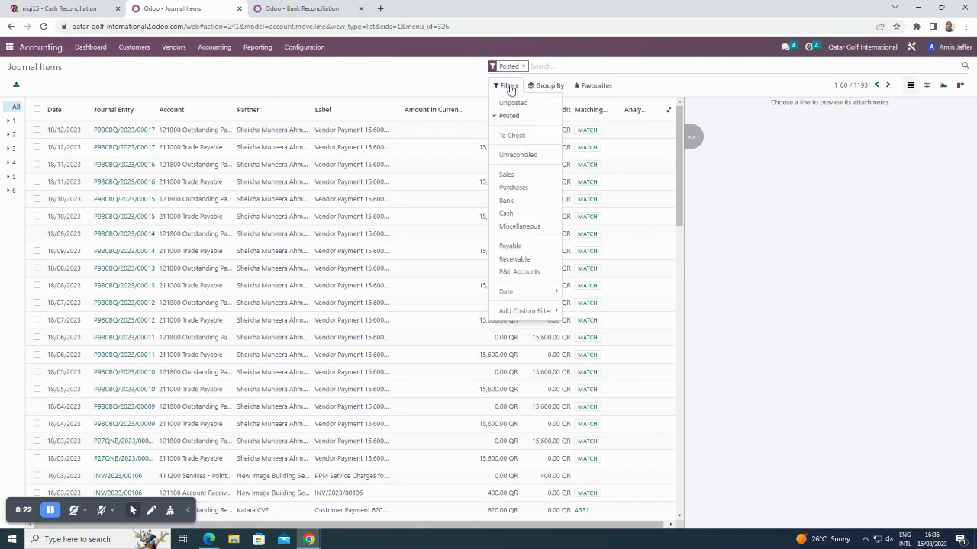
click(506, 213)
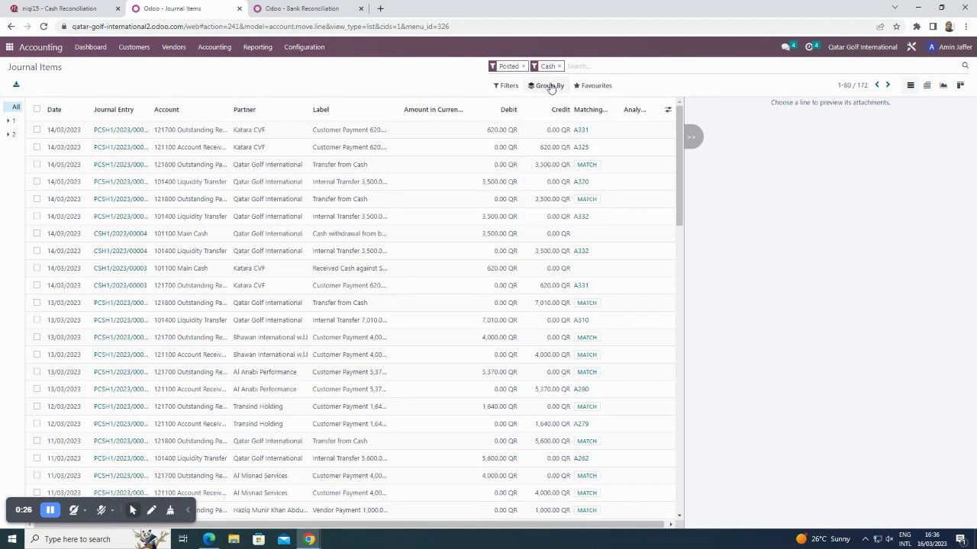
click(550, 86)
click(569, 156)
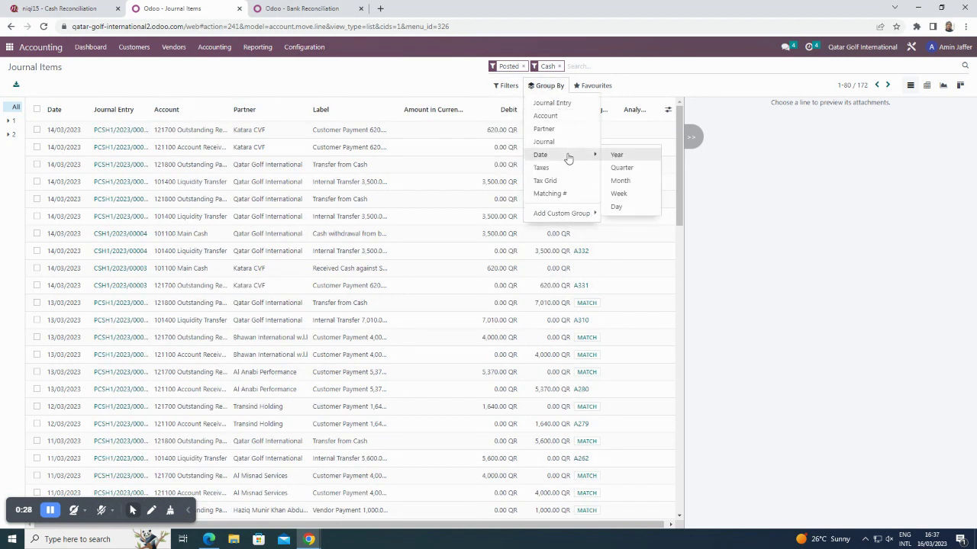
click(618, 207)
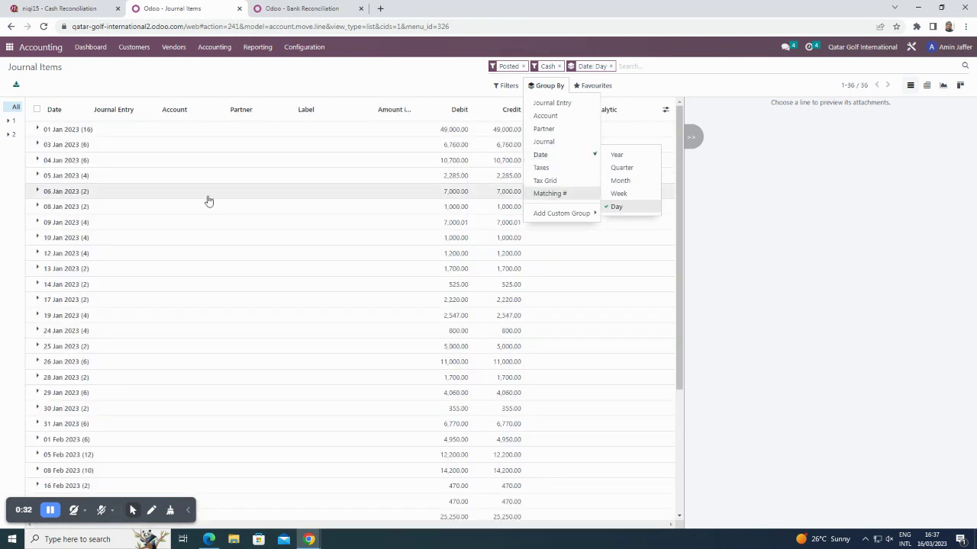
Expand the 03 Jan 2023 group in the journal items to list that day's cash entries
scroll(162, 190, down, 3)
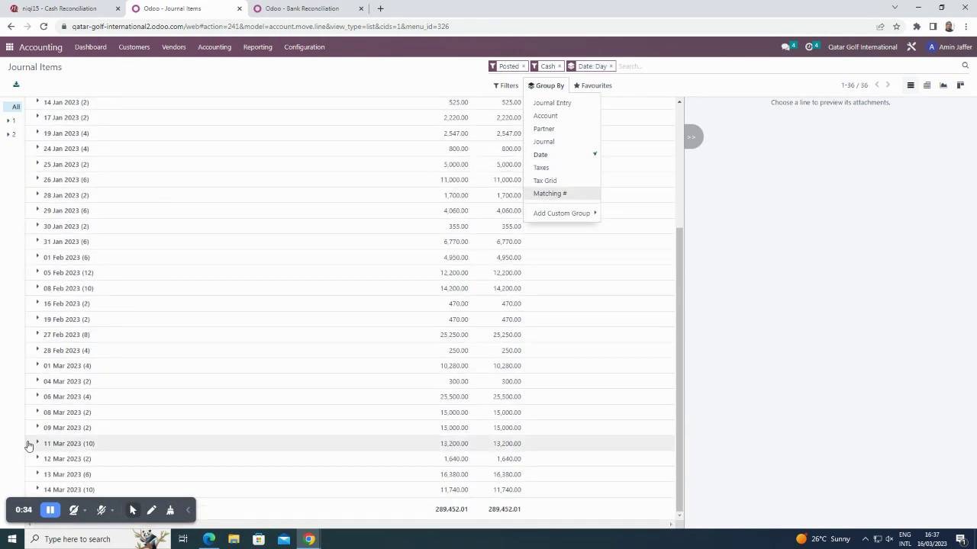
scroll(88, 335, up, 3)
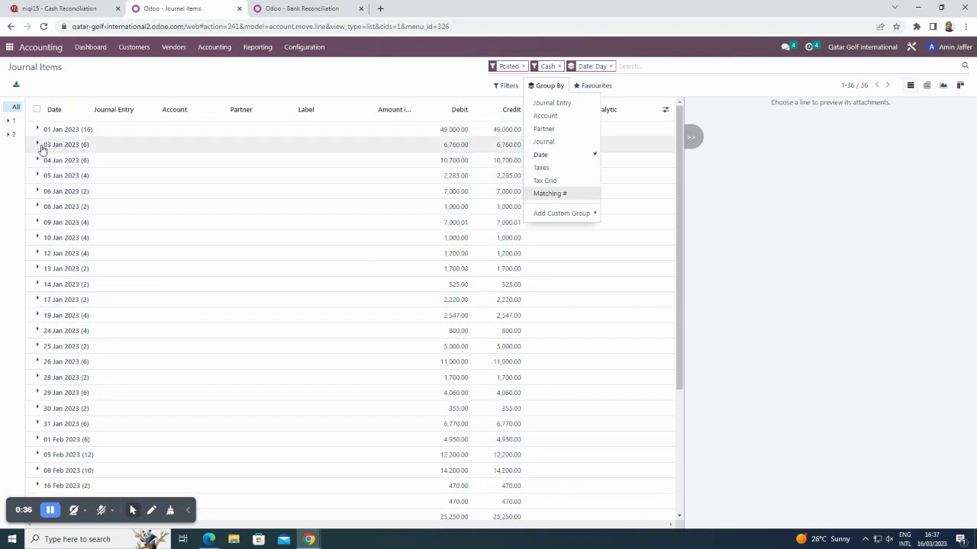
click(38, 131)
click(38, 129)
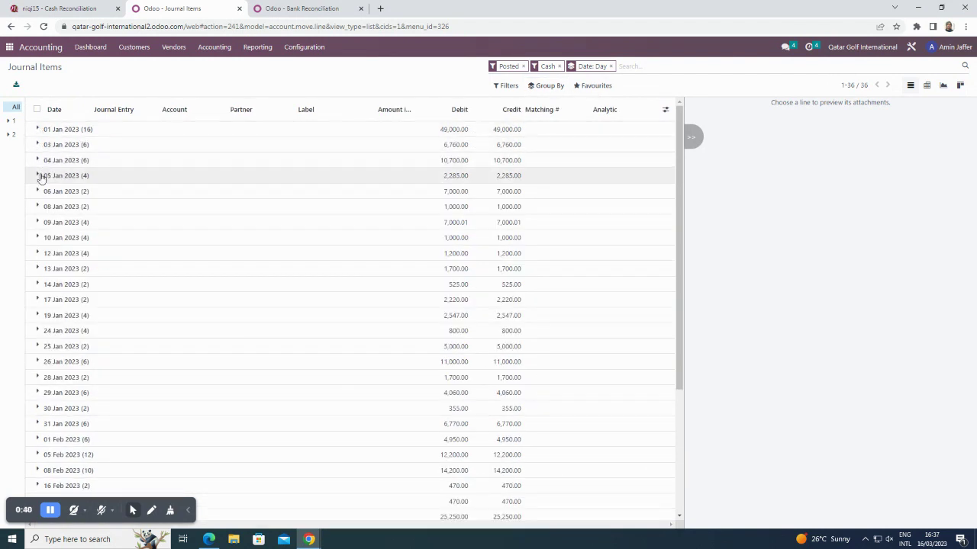
click(39, 145)
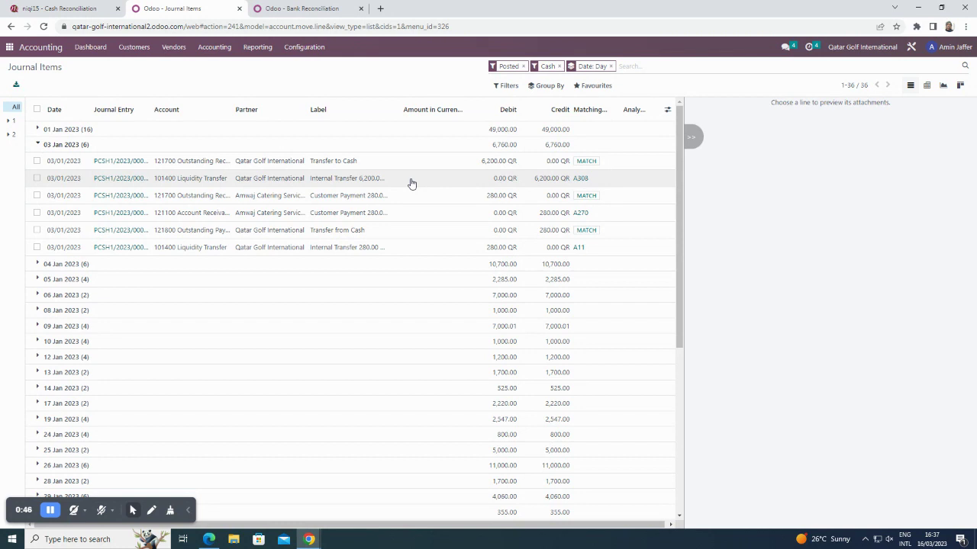
Switch to the Bank Reconciliation browser tab and reopen the Cash journal's reconciliation from the accounting dashboard
click(306, 9)
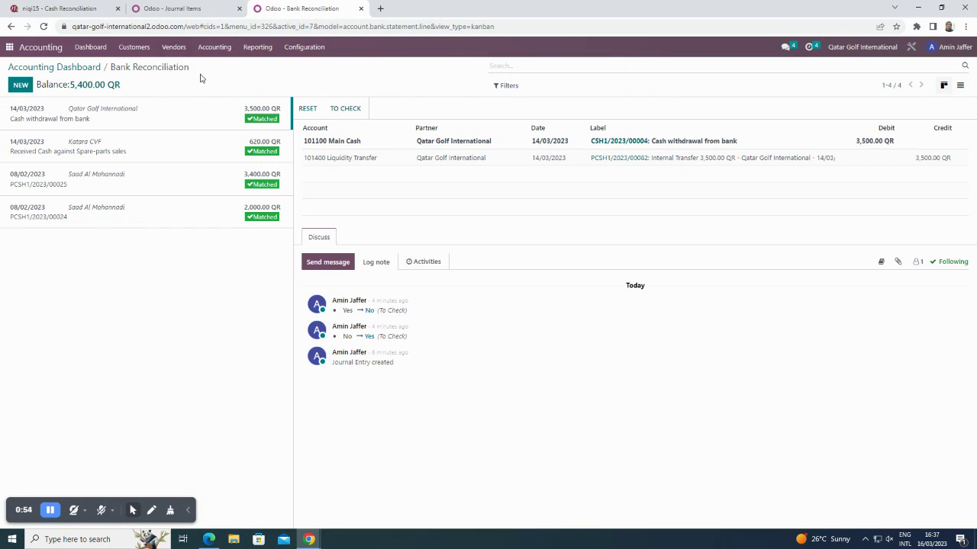
click(206, 49)
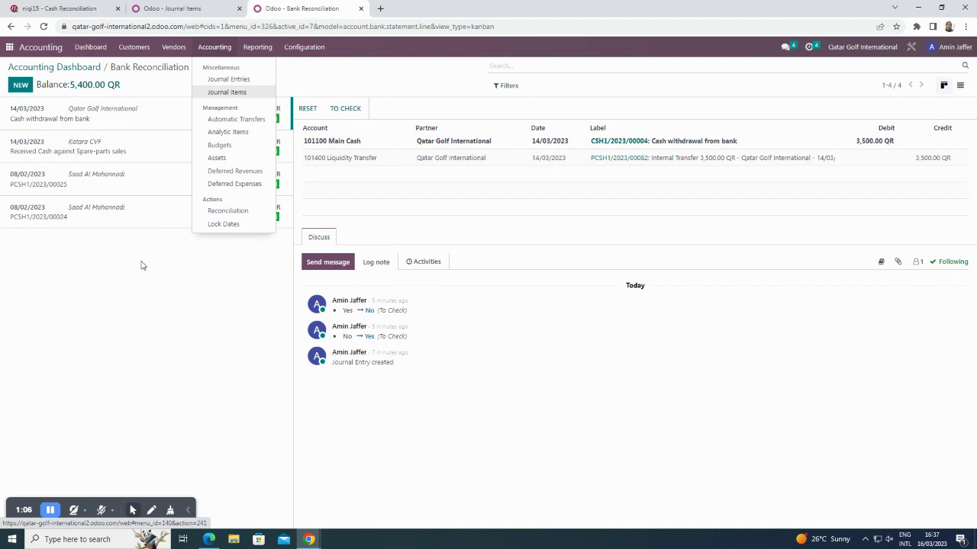
click(206, 109)
click(209, 47)
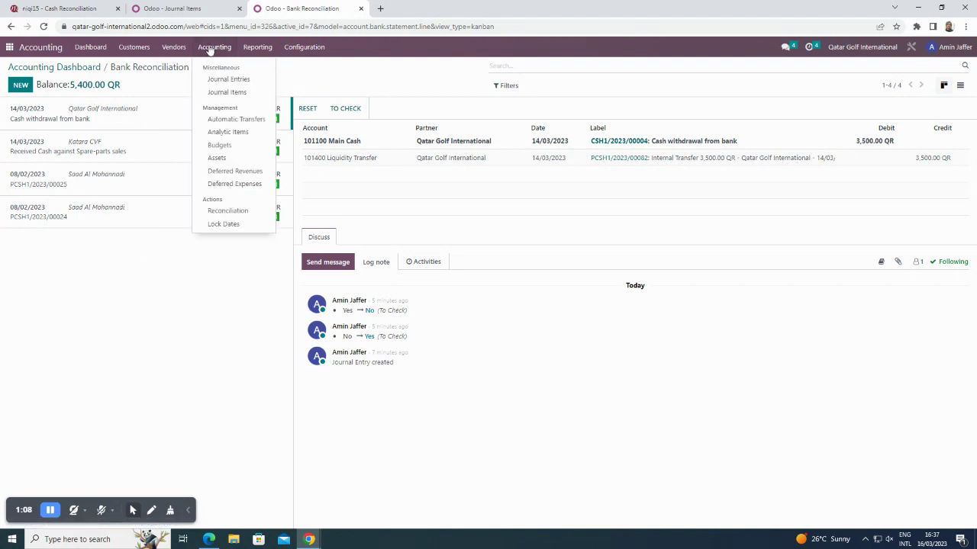
mouse_move(184, 48)
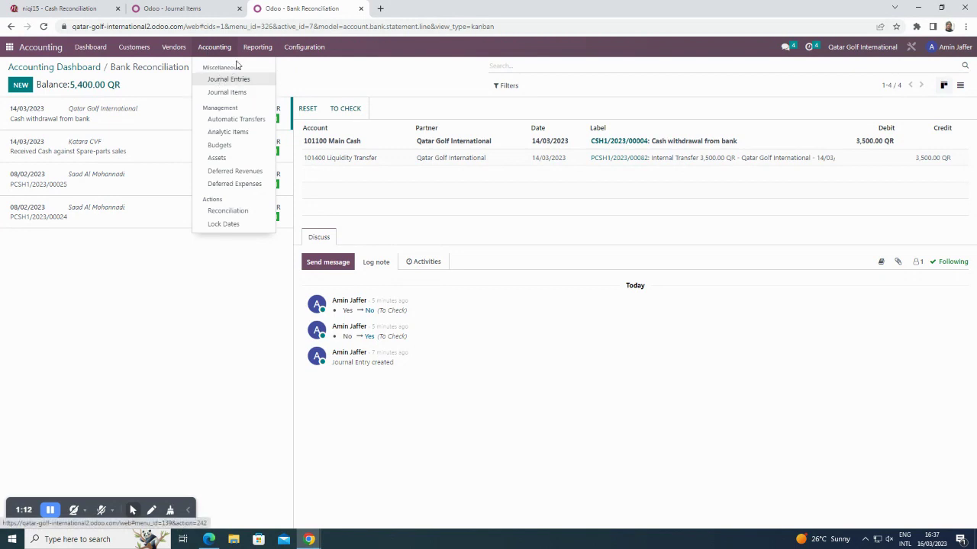
click(89, 47)
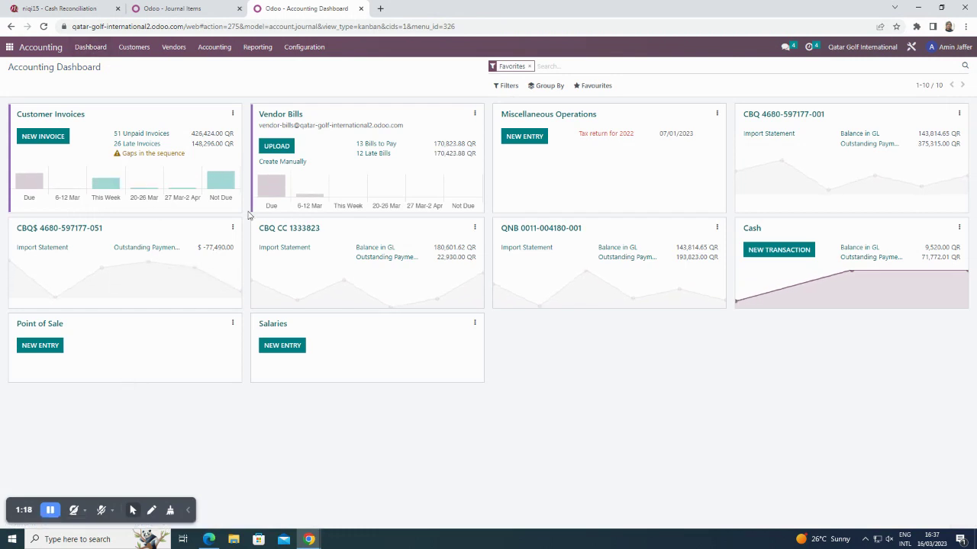
click(752, 231)
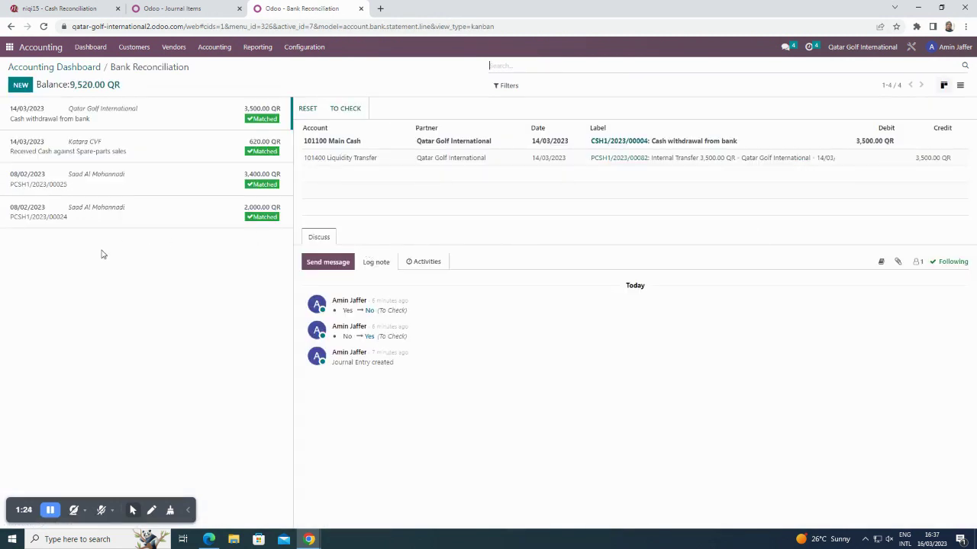
Start a new cash transaction and set its date to 03/01/2023
click(21, 85)
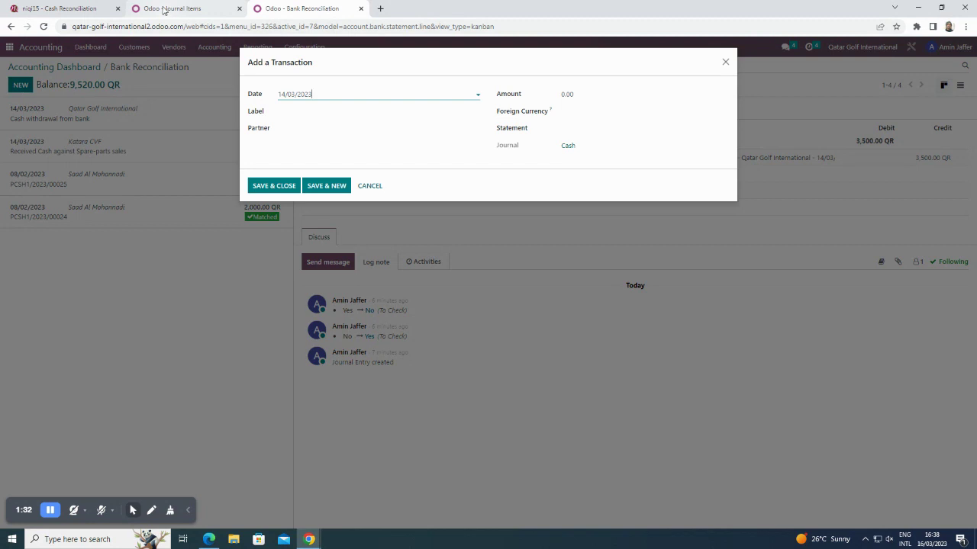
click(163, 11)
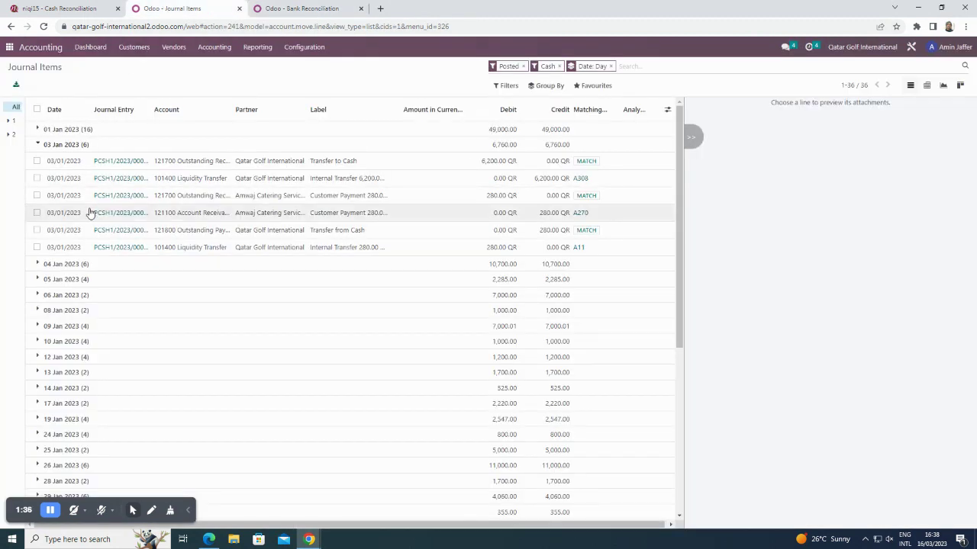
click(286, 9)
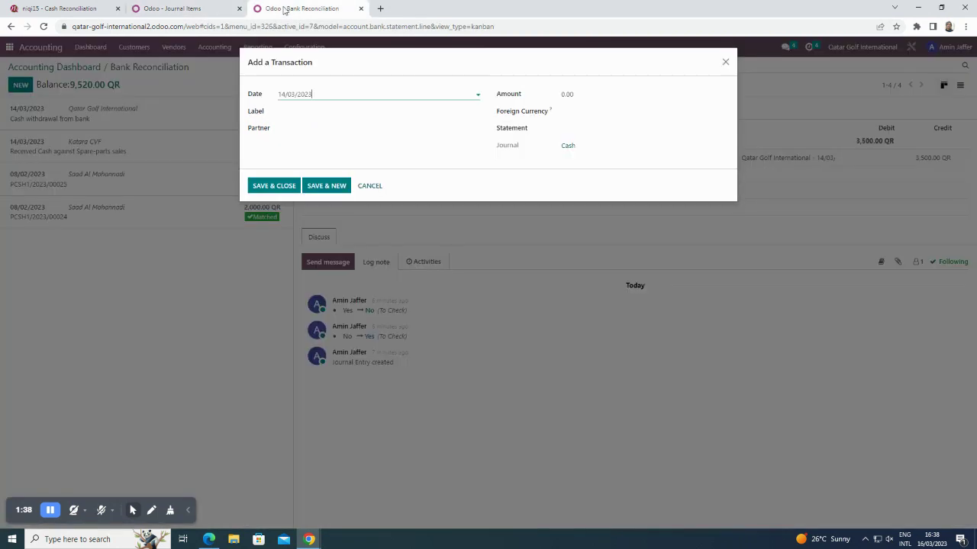
click(318, 94)
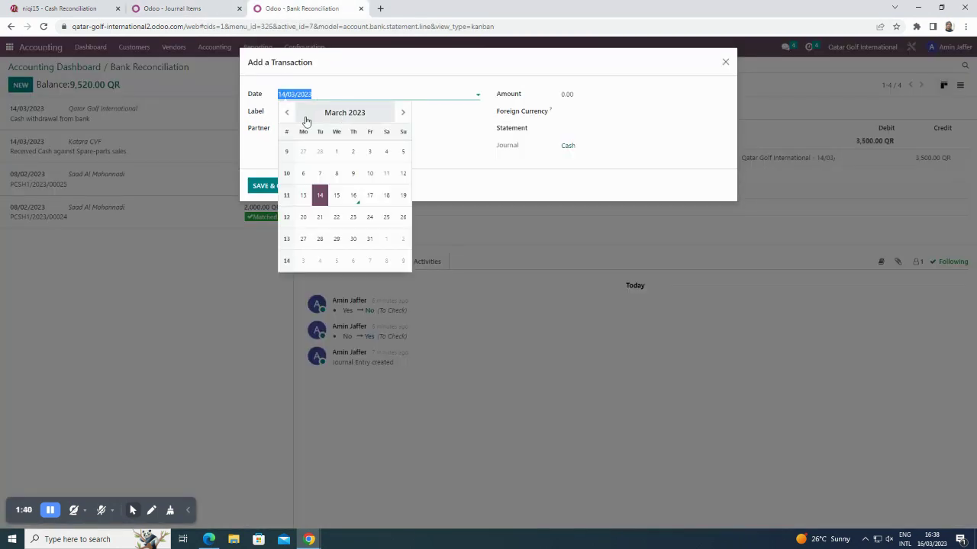
click(340, 114)
click(302, 135)
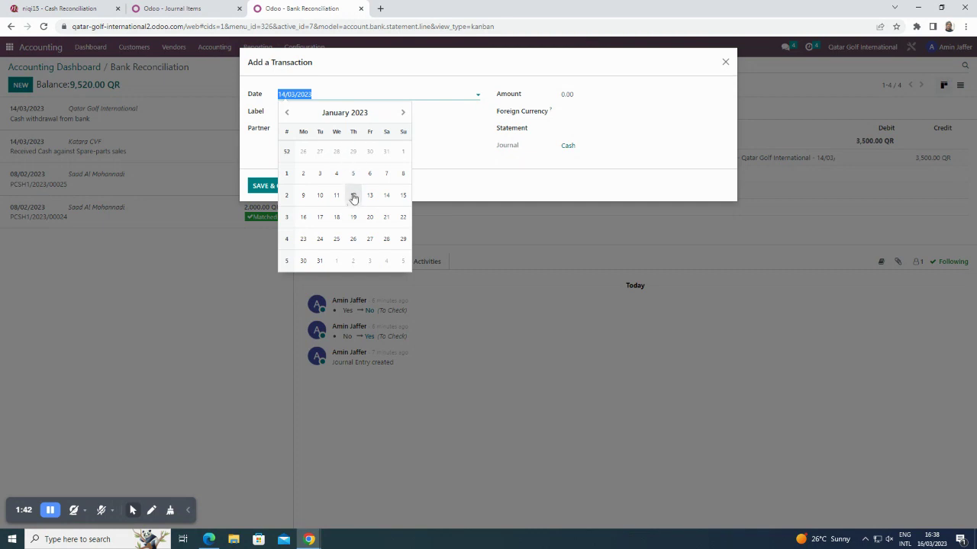
click(314, 176)
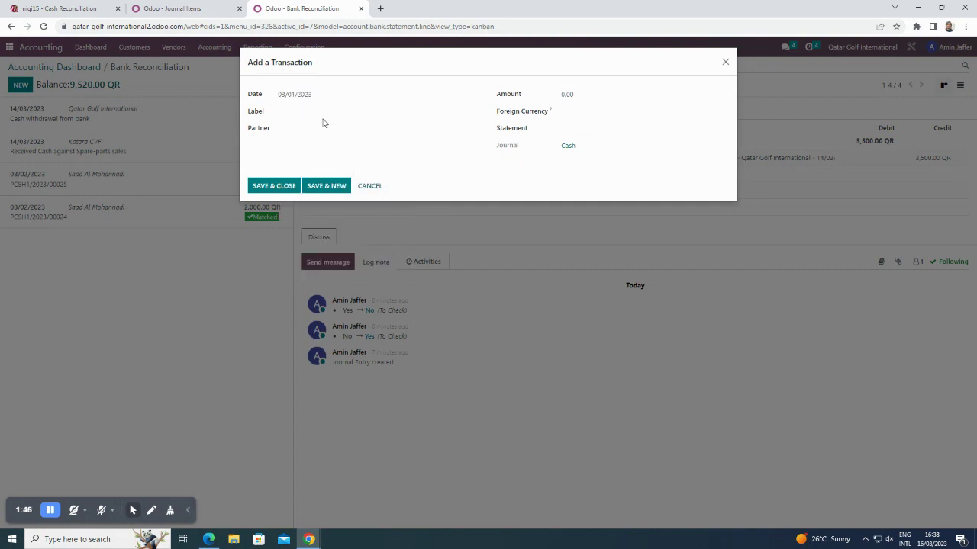
Label the transaction "Cash withdrawal from Bank", set its amount to 6,200.00, and save it while starting another one
click(165, 9)
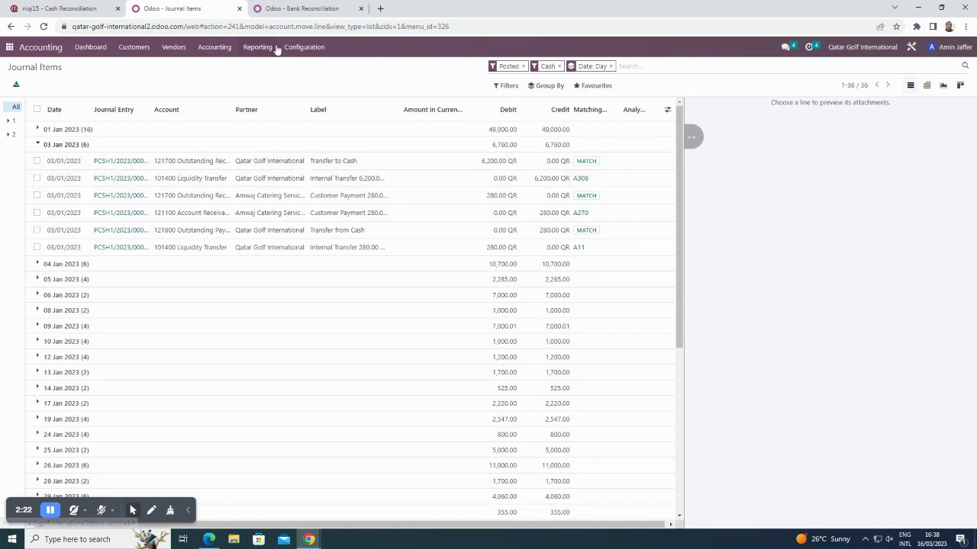
click(296, 8)
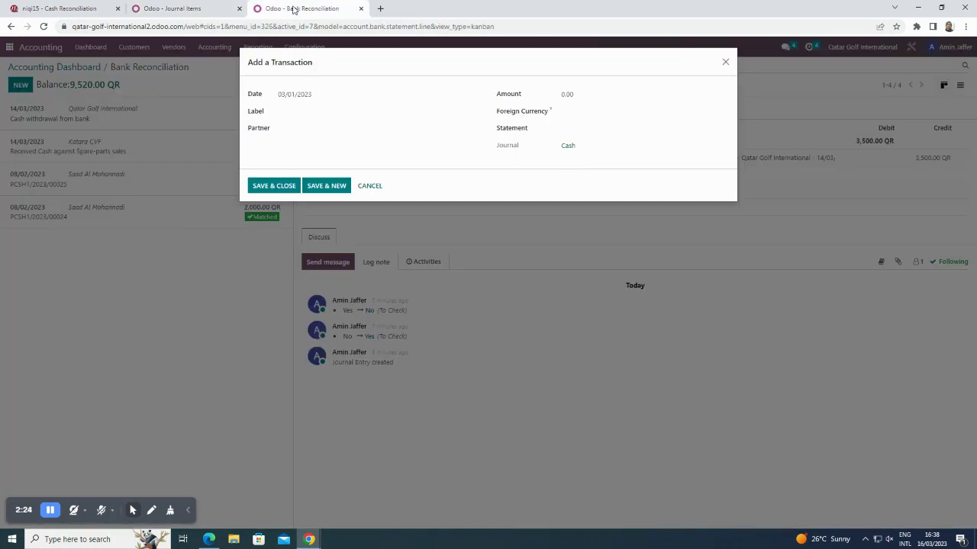
click(300, 109)
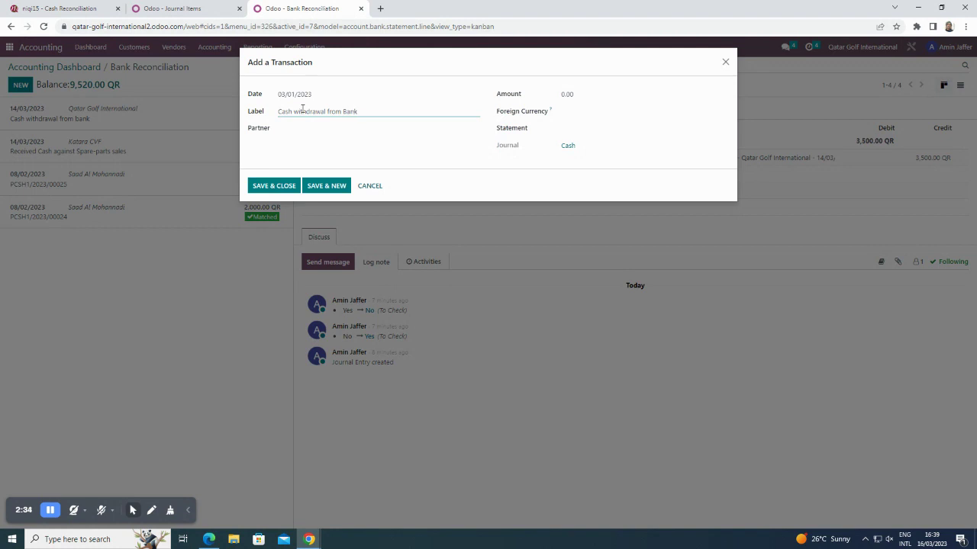
click(563, 95)
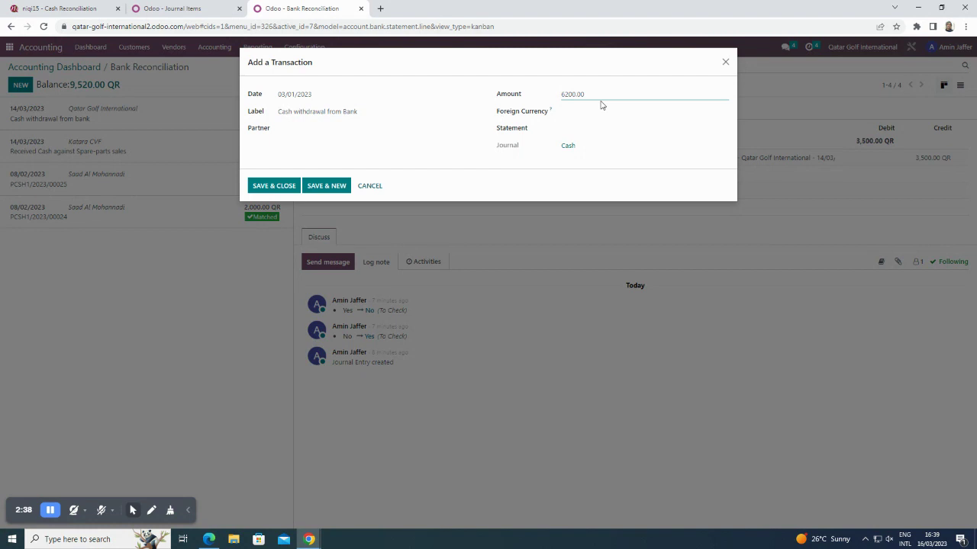
click(383, 150)
click(322, 188)
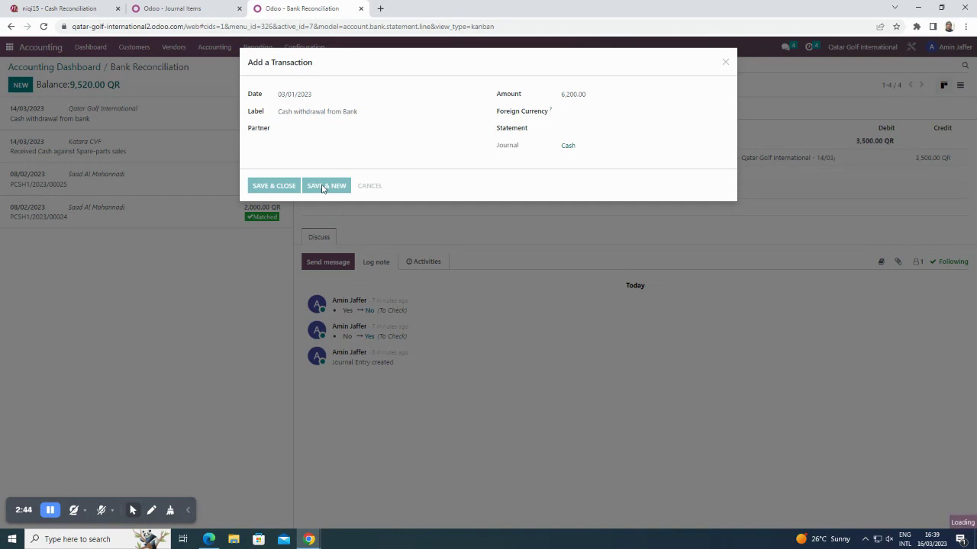
Set the second cash transaction's date to 03/01/2023 after checking the journal items list
click(181, 10)
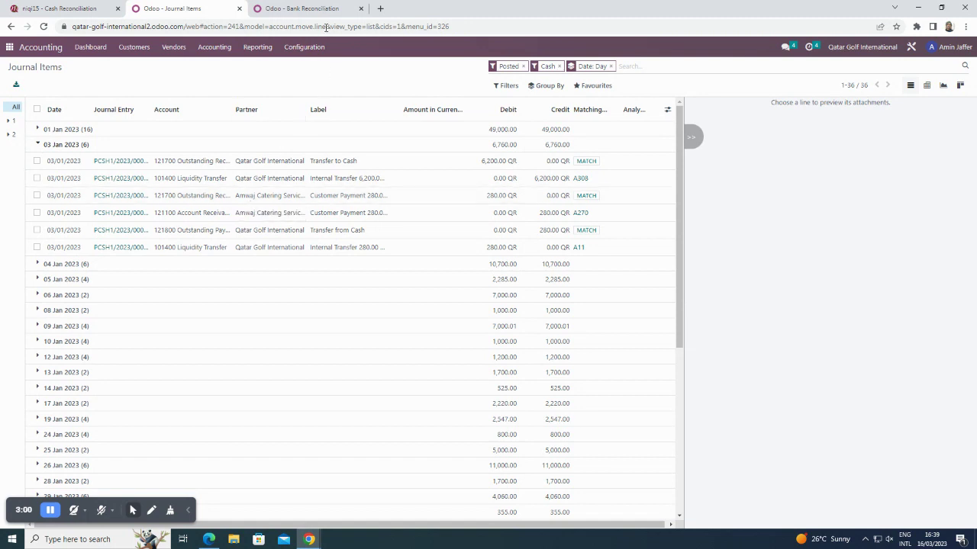
click(323, 12)
click(361, 93)
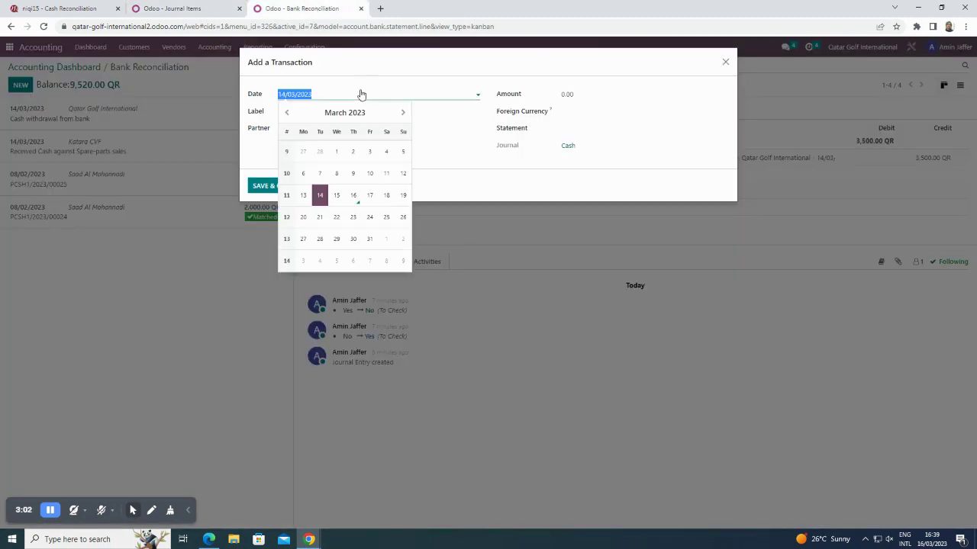
click(287, 113)
click(287, 113)
key(Escape)
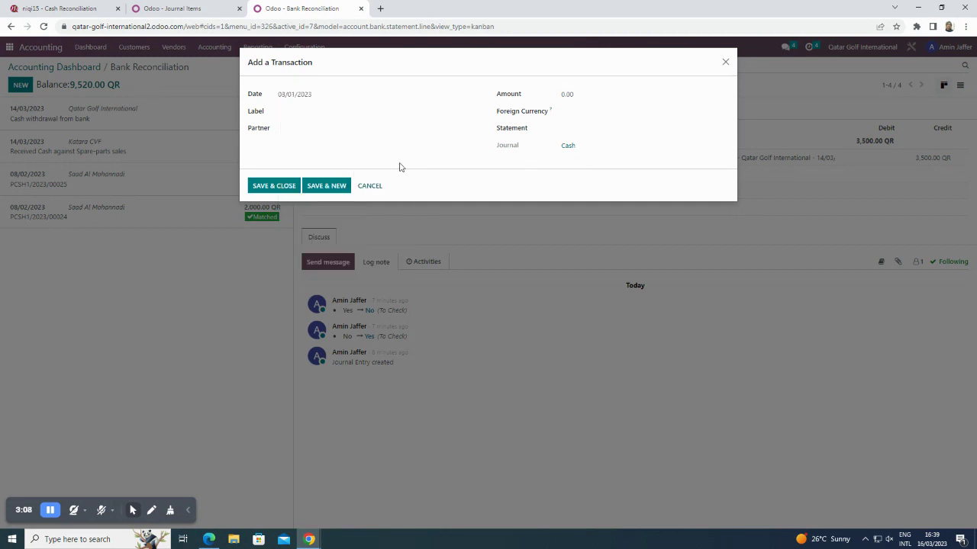
Label the second transaction "Customer payment" and choose Amwaj Catering Services as its partner
click(308, 112)
key(Tab)
text(Amwa)
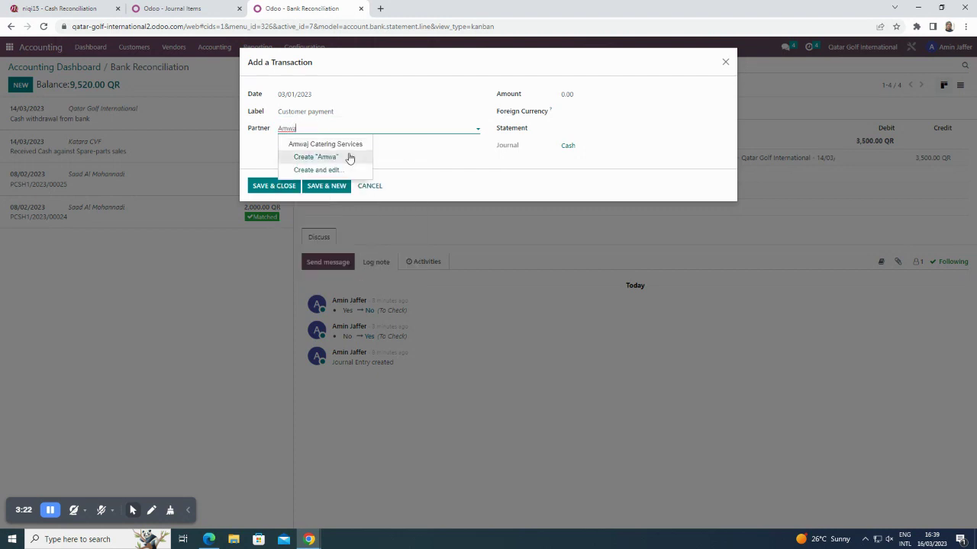
click(345, 145)
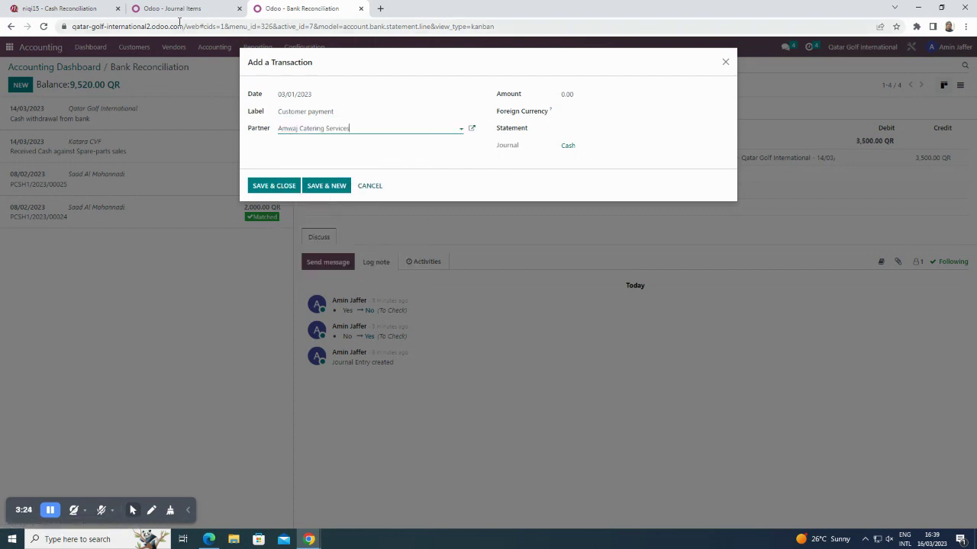
Recheck the journal items and change the transaction's label to "Received Customer payment"
click(174, 9)
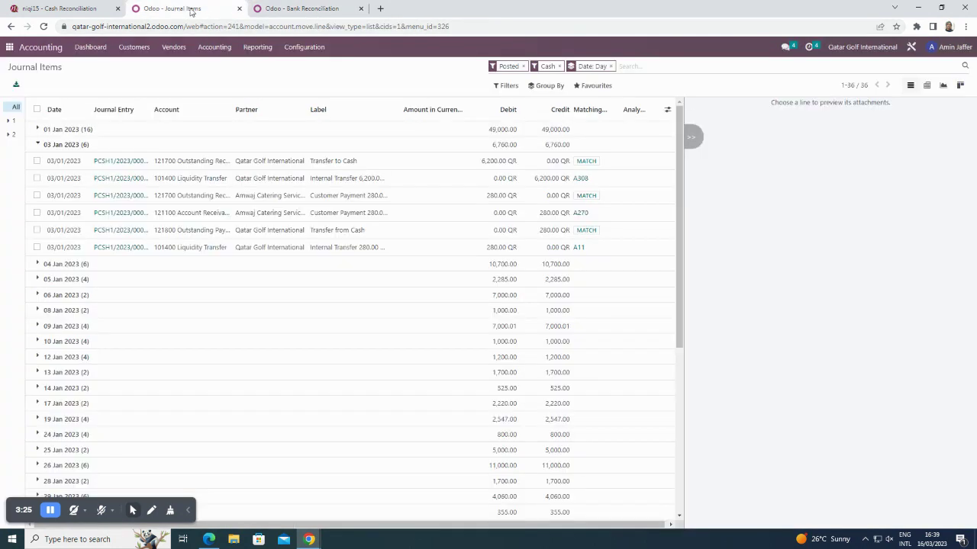
click(274, 10)
click(281, 108)
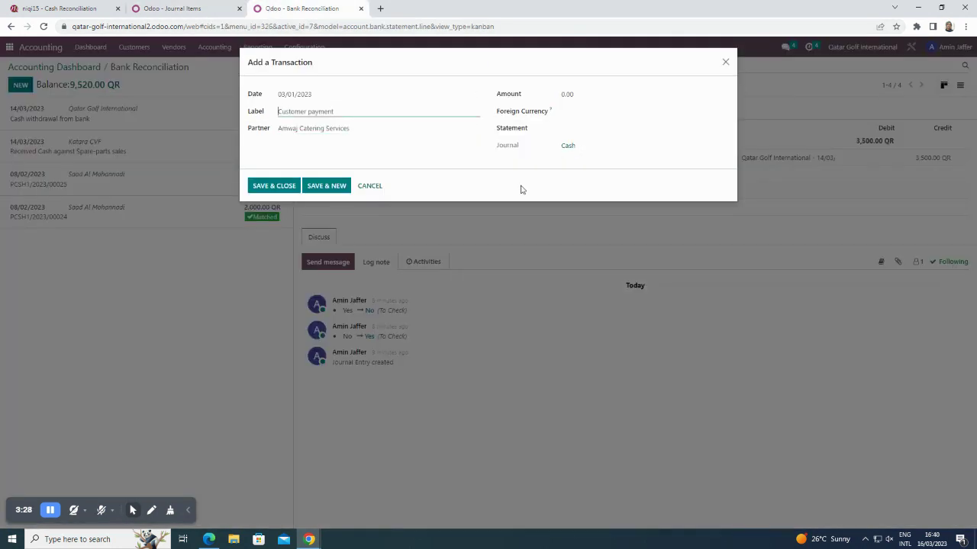
text(ceived)
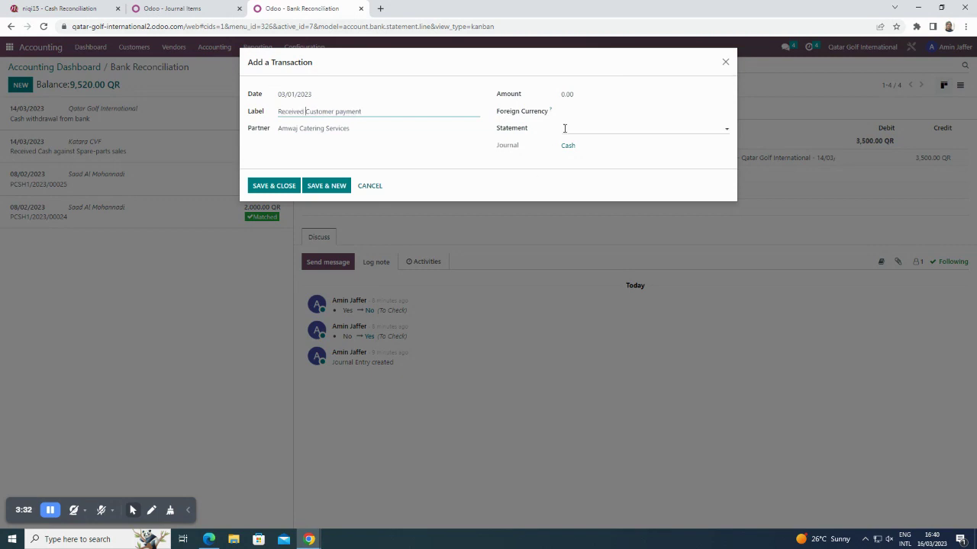
Set the customer payment's amount to 280.00 after checking the journal items, then save and close the transaction
click(565, 94)
click(181, 12)
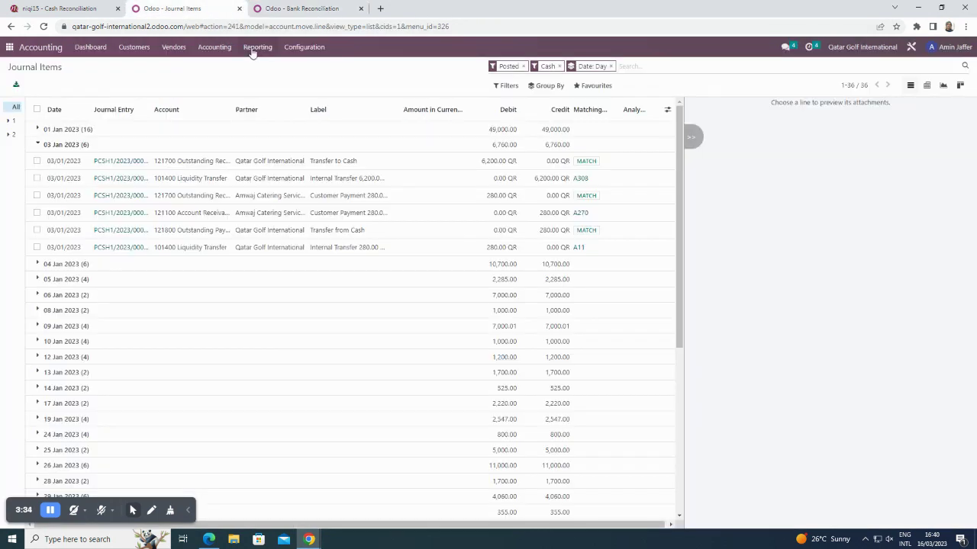
click(316, 9)
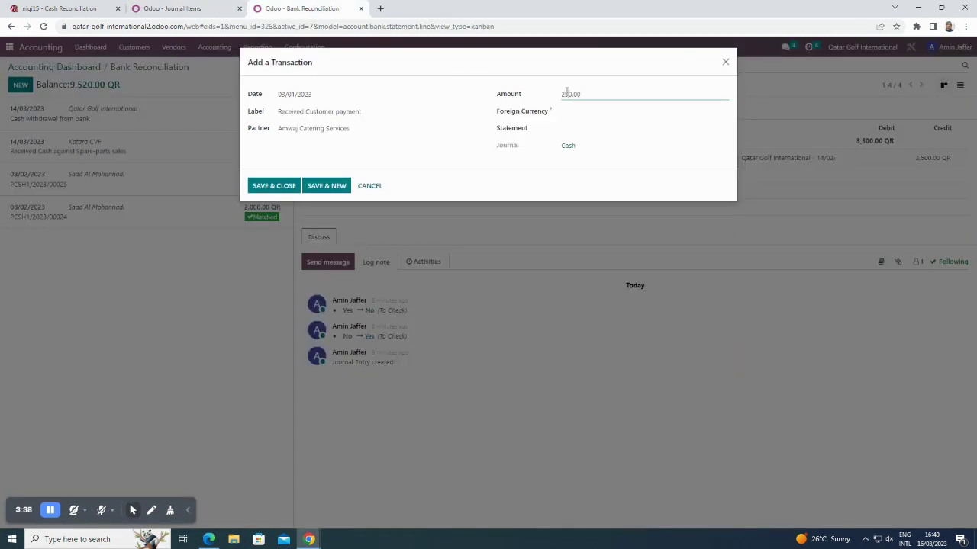
click(409, 153)
click(274, 186)
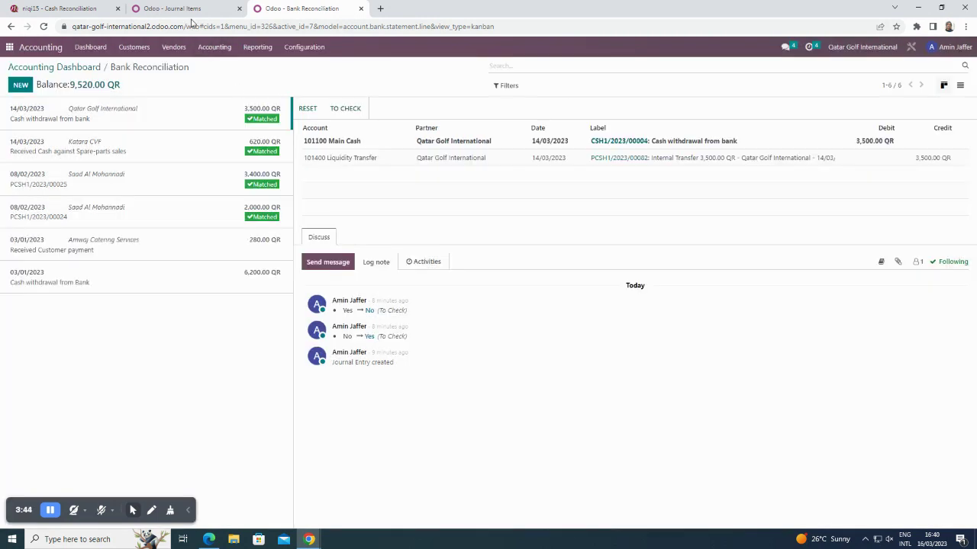
Check the journal items and start a new transaction dated 03/01/2023 labelled "Cash deposited to bank"
click(188, 9)
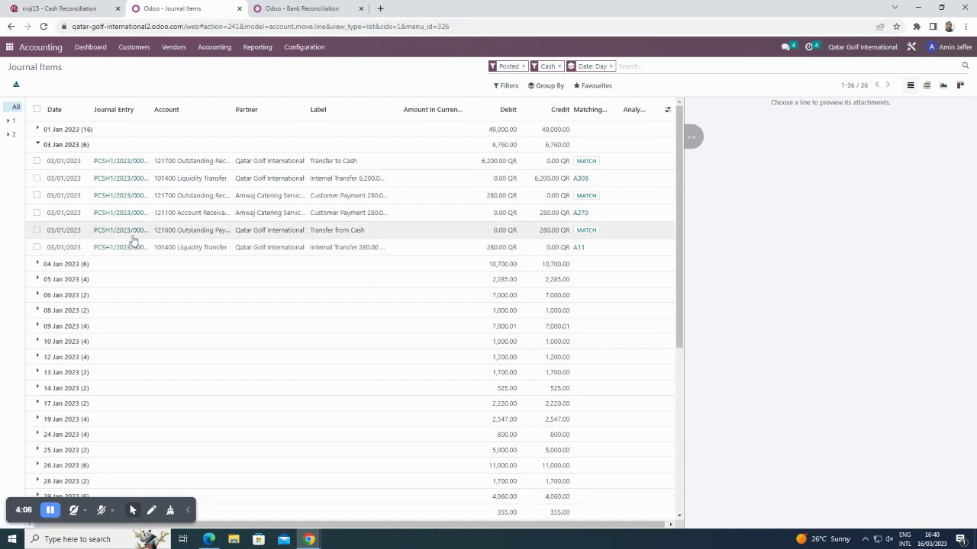
click(291, 9)
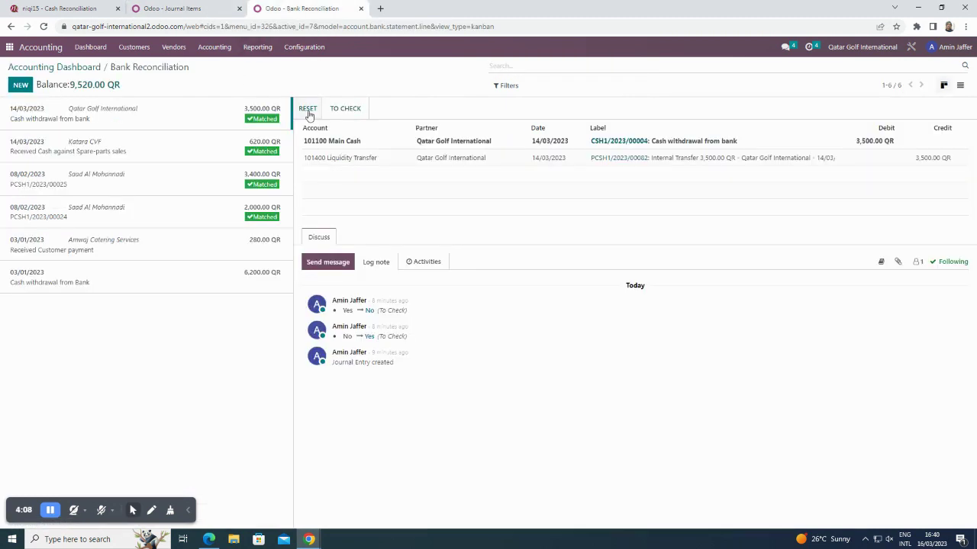
click(21, 86)
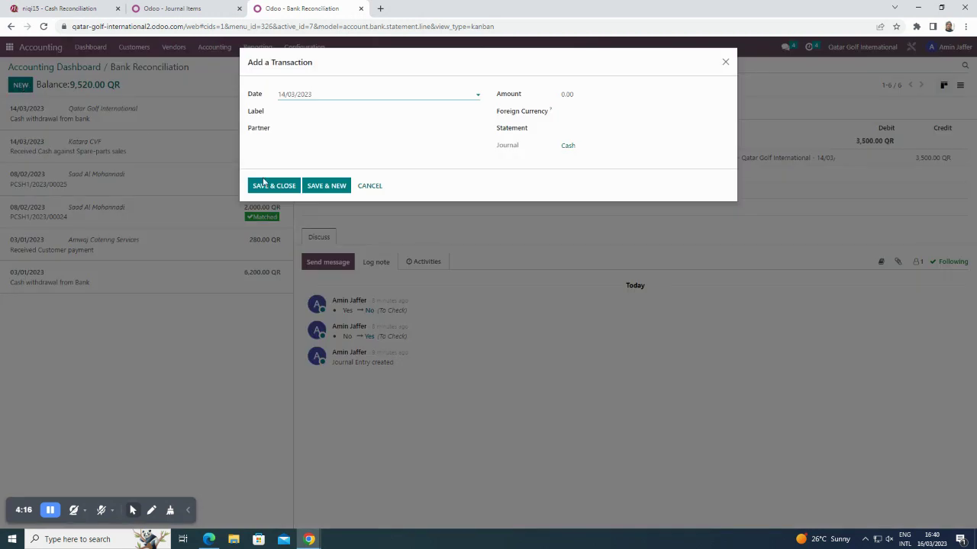
click(320, 97)
click(288, 114)
click(290, 115)
click(320, 174)
click(315, 115)
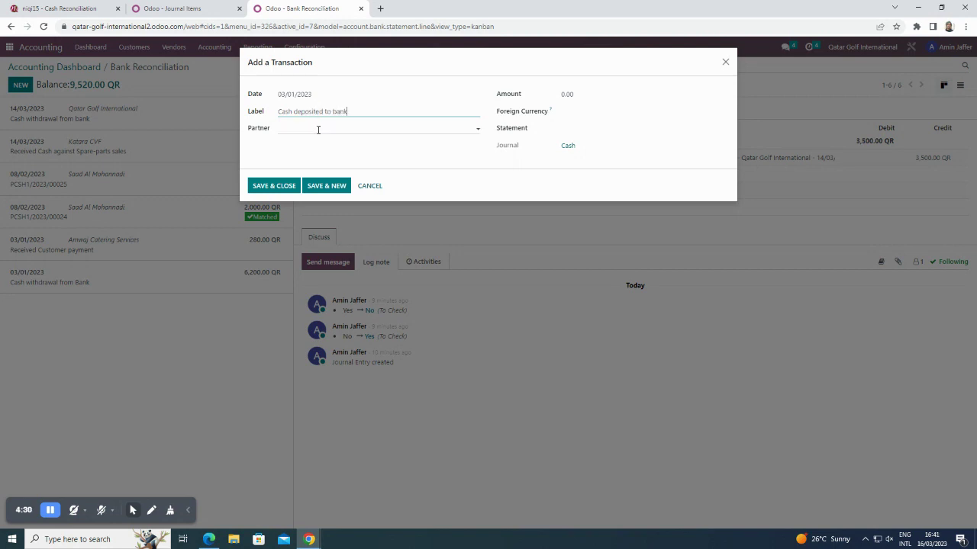
Set the deposit's amount to -280.00 without a partner, then save and close the transaction
click(562, 95)
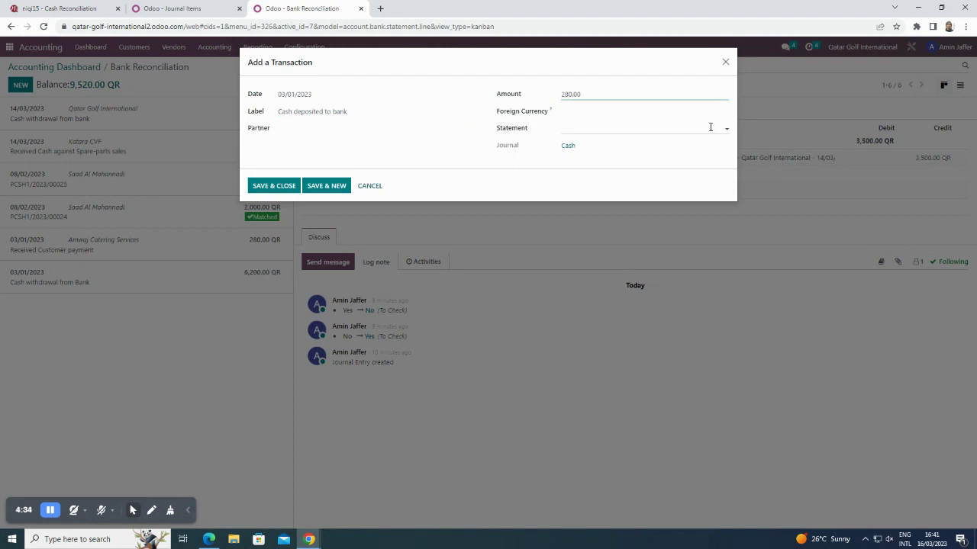
click(373, 130)
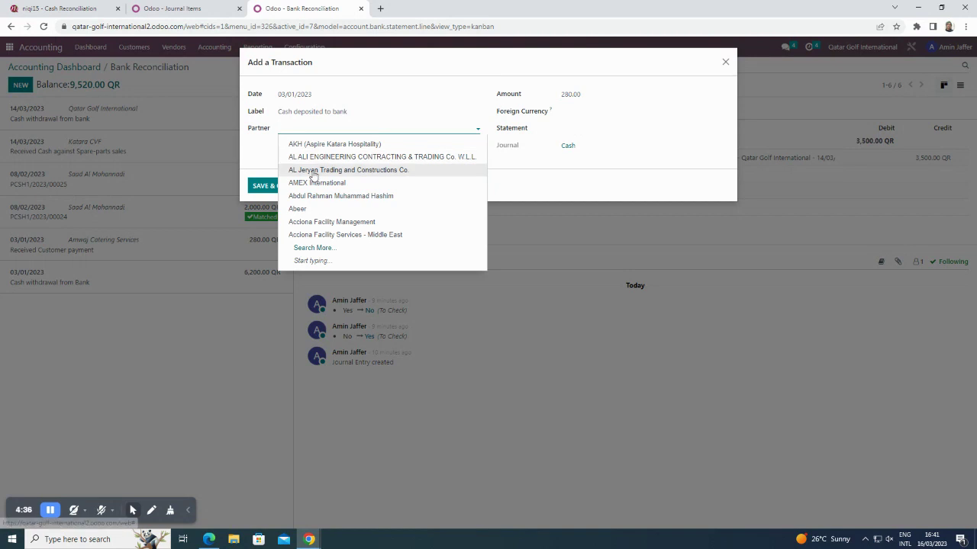
click(565, 95)
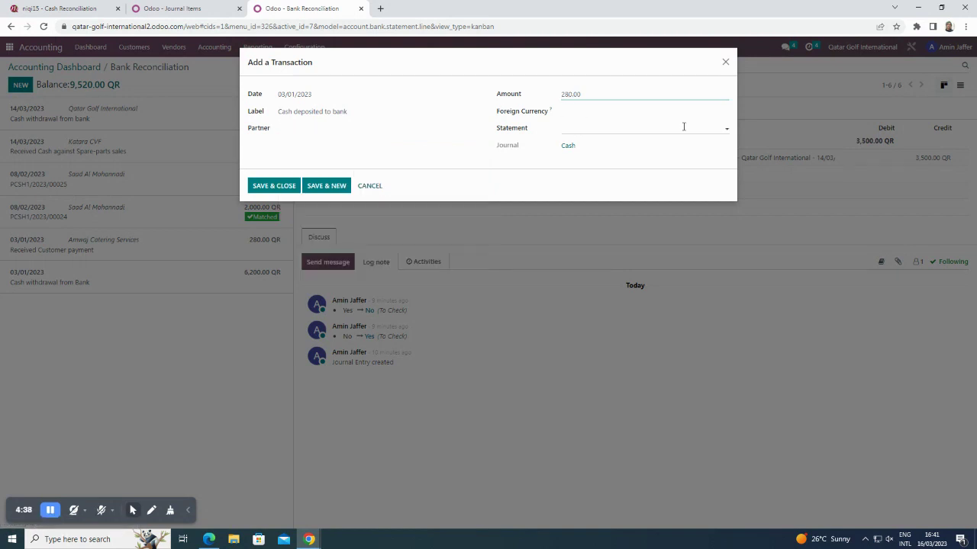
text(-)
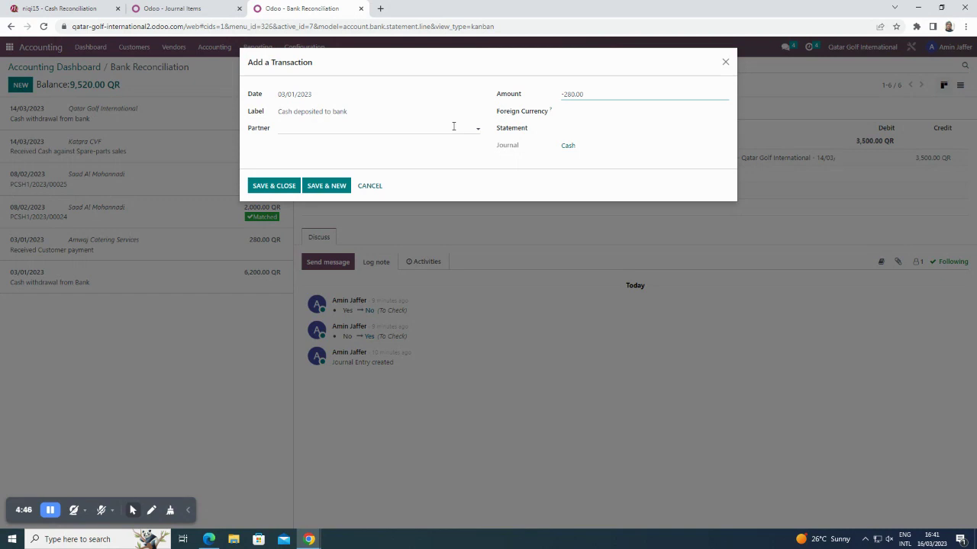
click(275, 186)
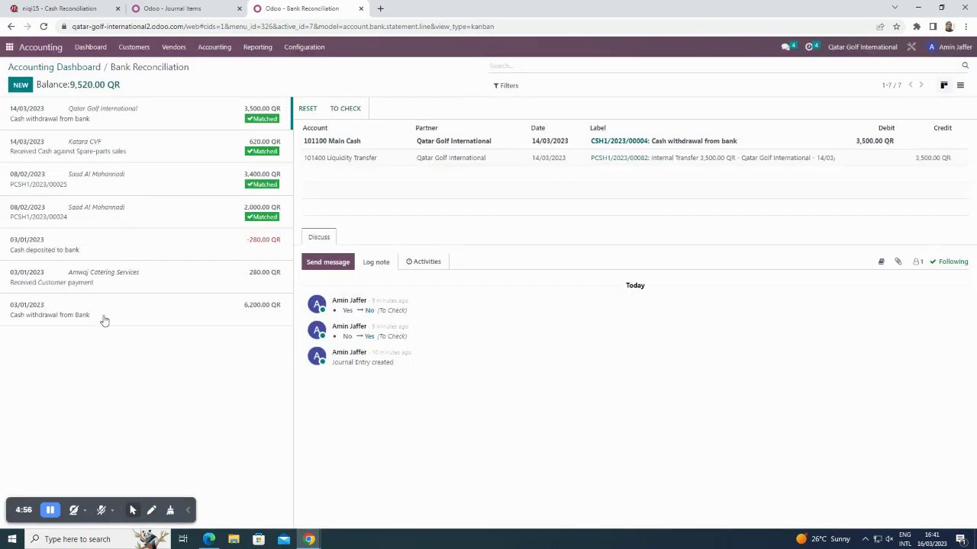
Open the "Cash deposited to bank" transaction for matching without the Payable filter, and check its entry in the journal items
click(69, 248)
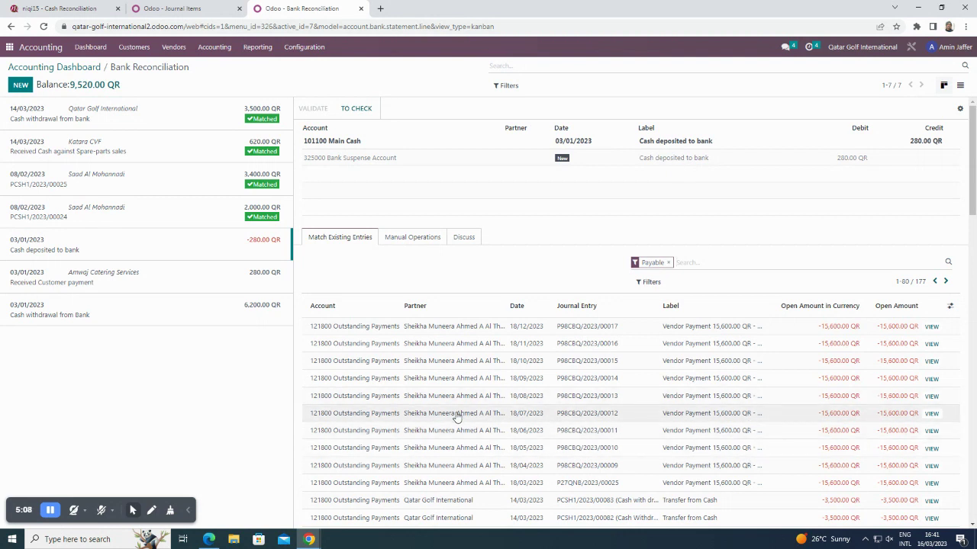
click(668, 263)
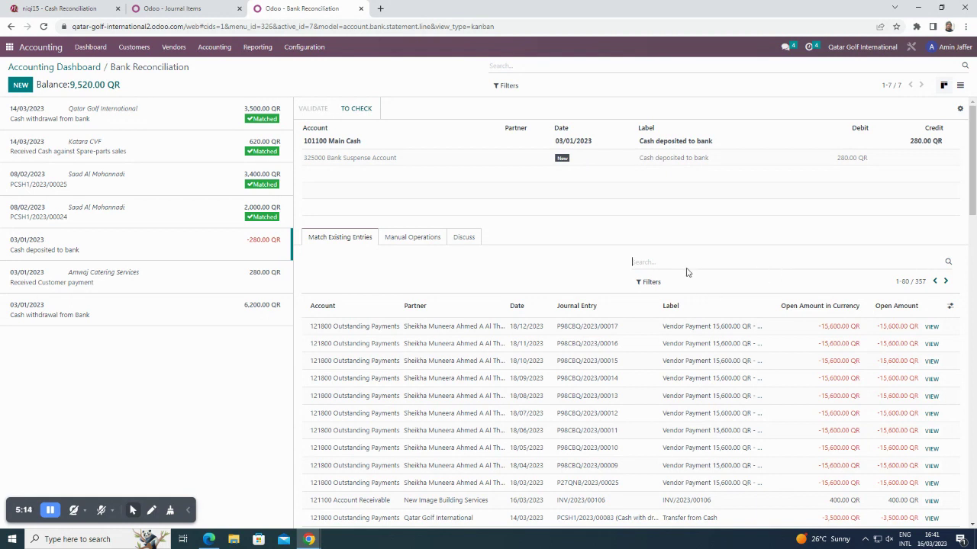
click(158, 9)
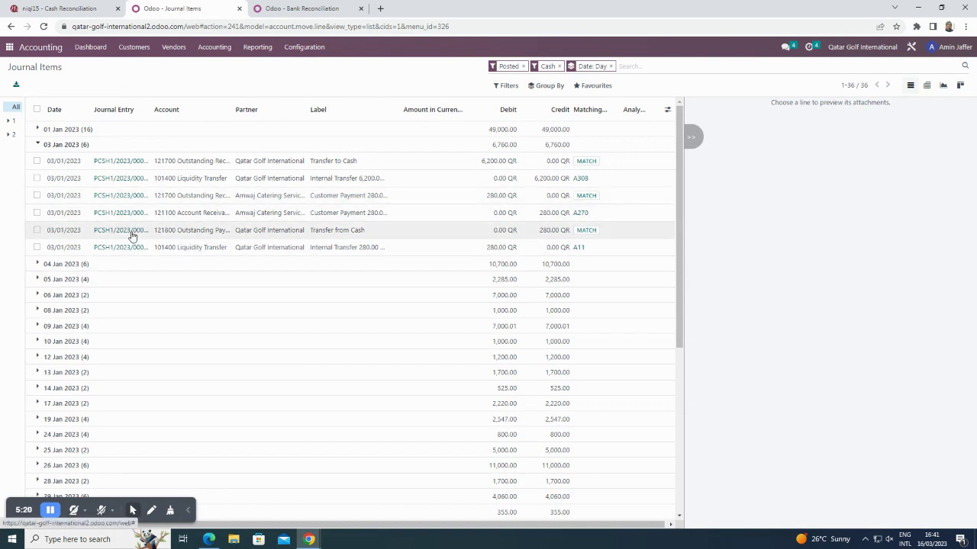
click(309, 8)
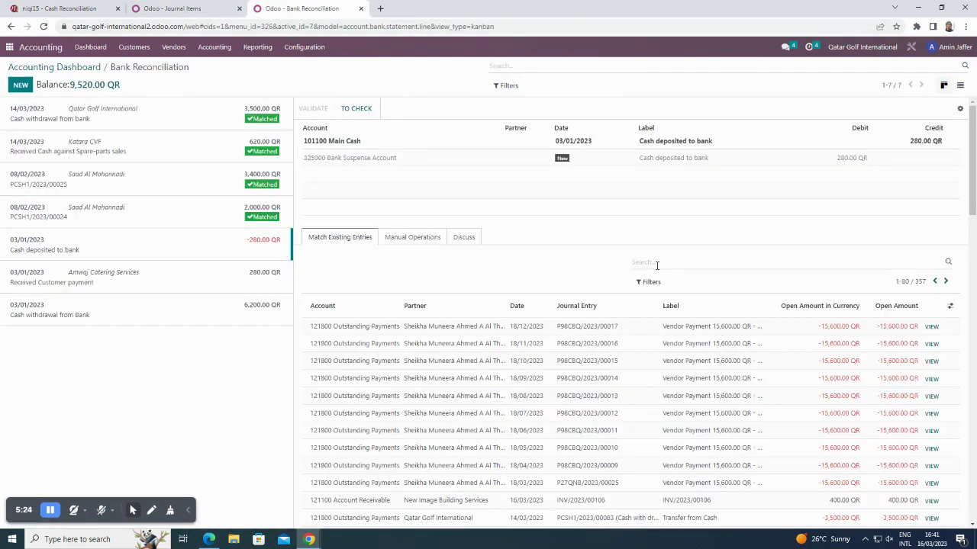
Search the existing entries for journal item 004 and try matching the deposit with the 03/01/2023 outstanding receipt of 280.00 QR
text(004)
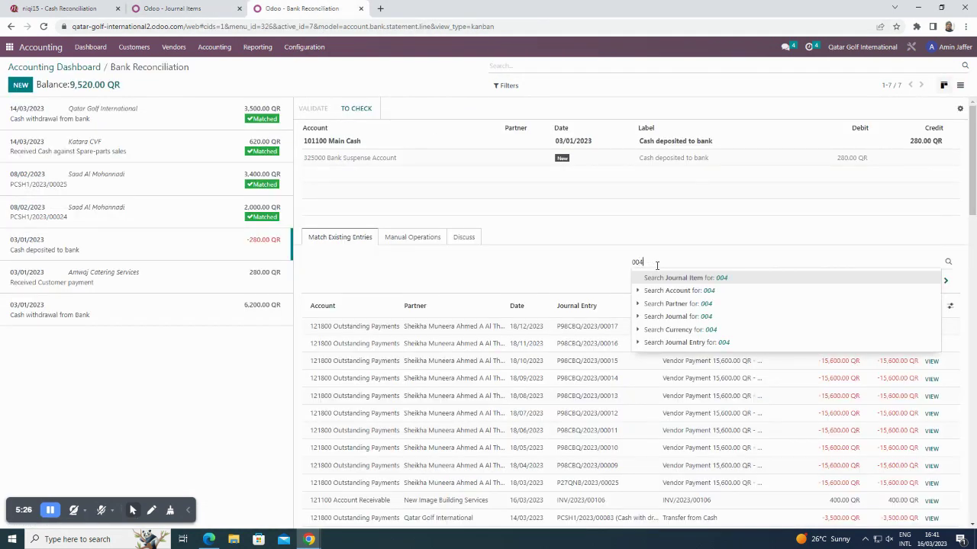
key(Return)
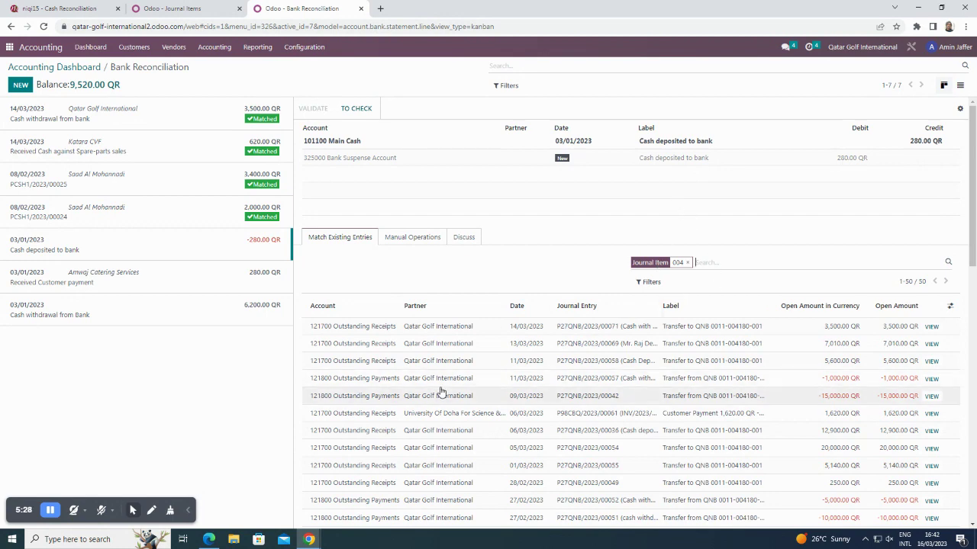
scroll(572, 372, down, 3)
scroll(575, 370, up, 3)
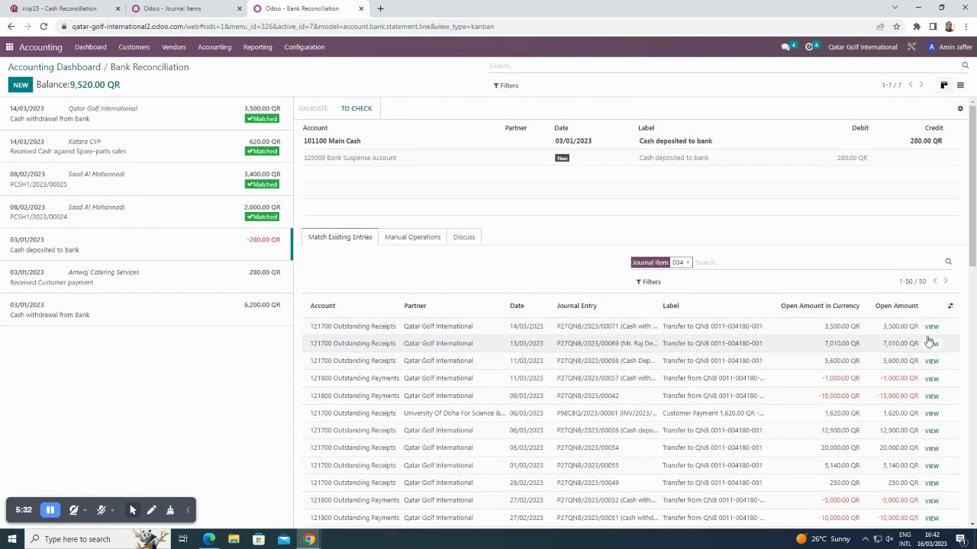
scroll(540, 350, down, 10)
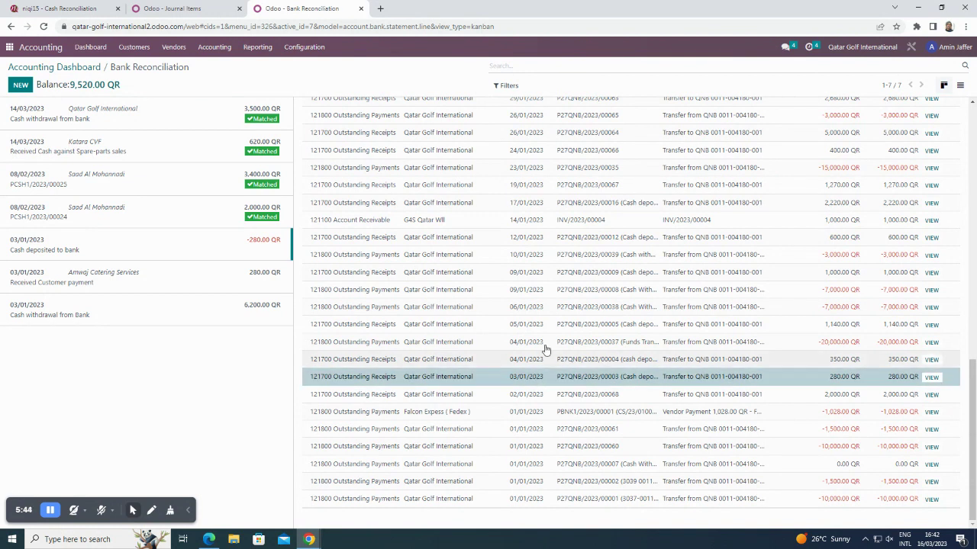
scroll(565, 336, up, 4)
scroll(579, 322, up, 5)
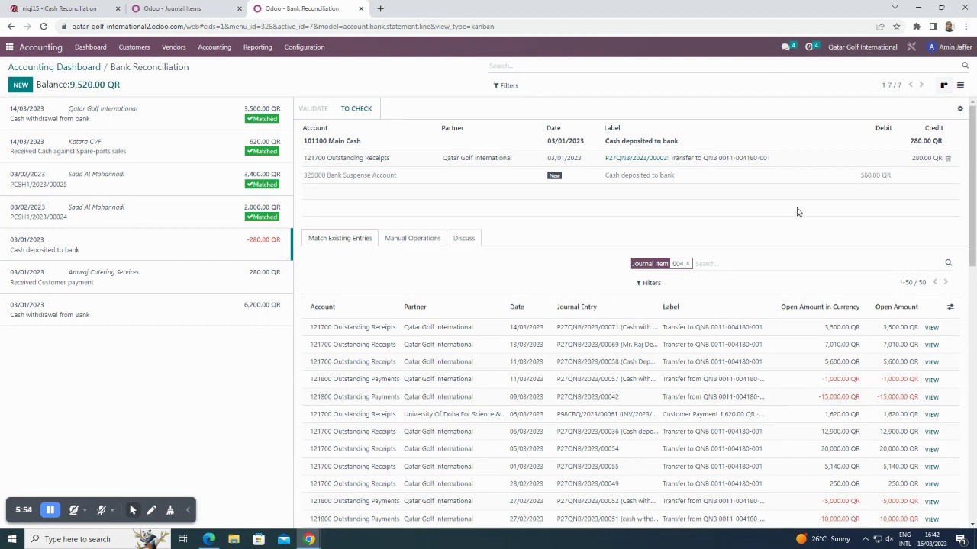
scroll(763, 264, down, 12)
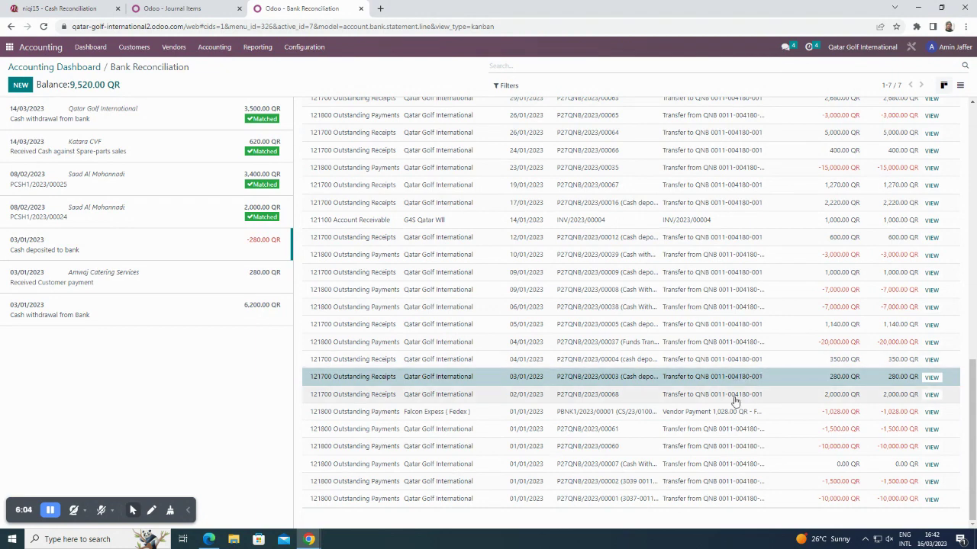
Clear the 004 journal item search and remove the matched outstanding receipt line from the deposit
scroll(734, 397, up, 3)
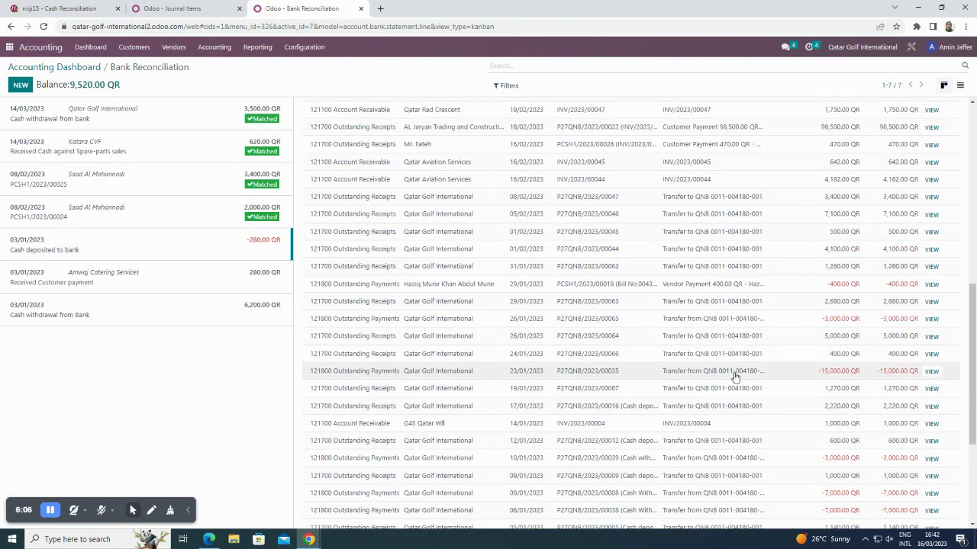
scroll(734, 376, up, 8)
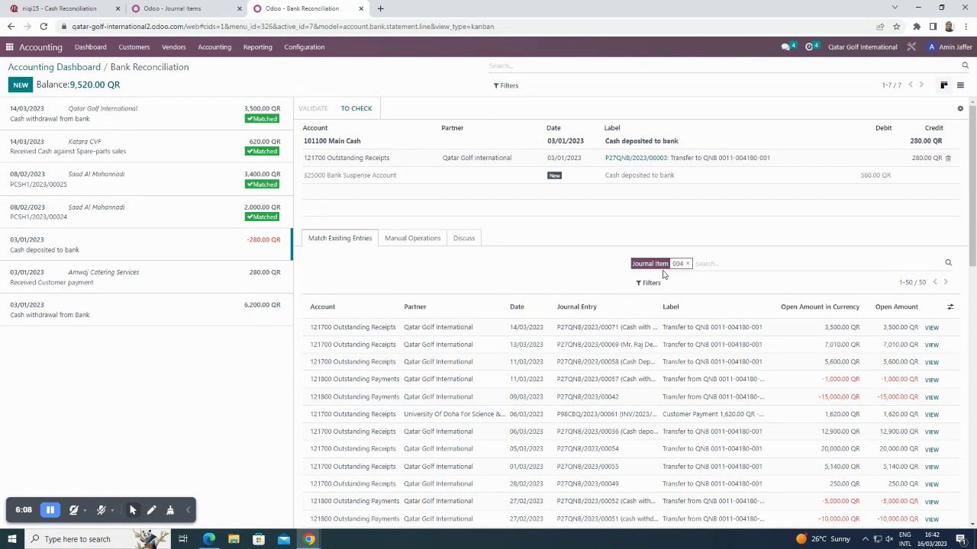
click(687, 263)
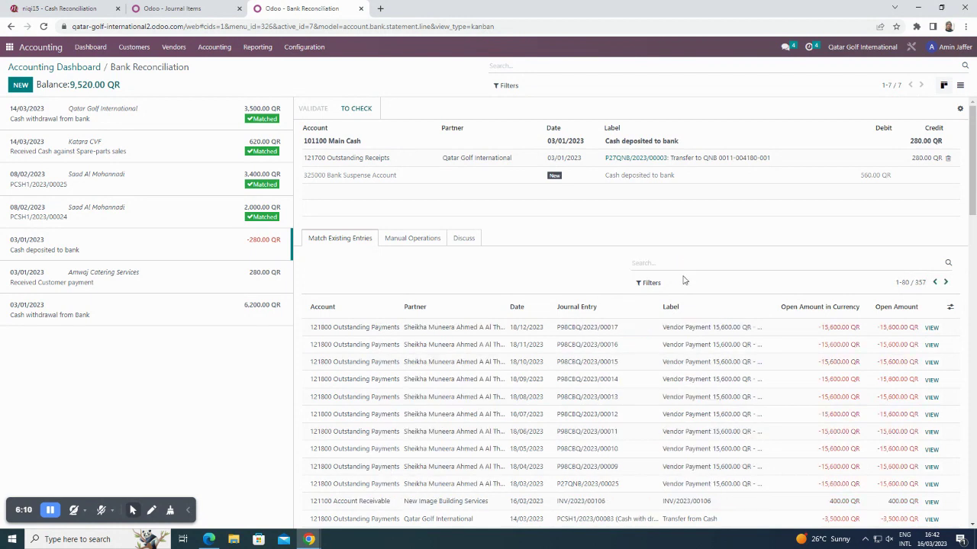
click(947, 158)
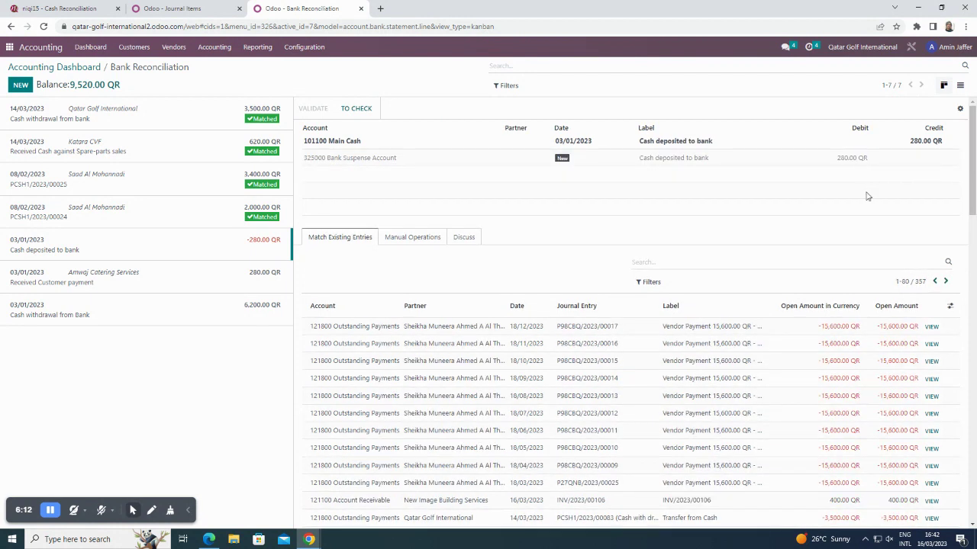
Look through the unfiltered existing entries, page by page, for the outstanding payment belonging to the 03/01/2023 cash deposit
scroll(839, 244, down, 20)
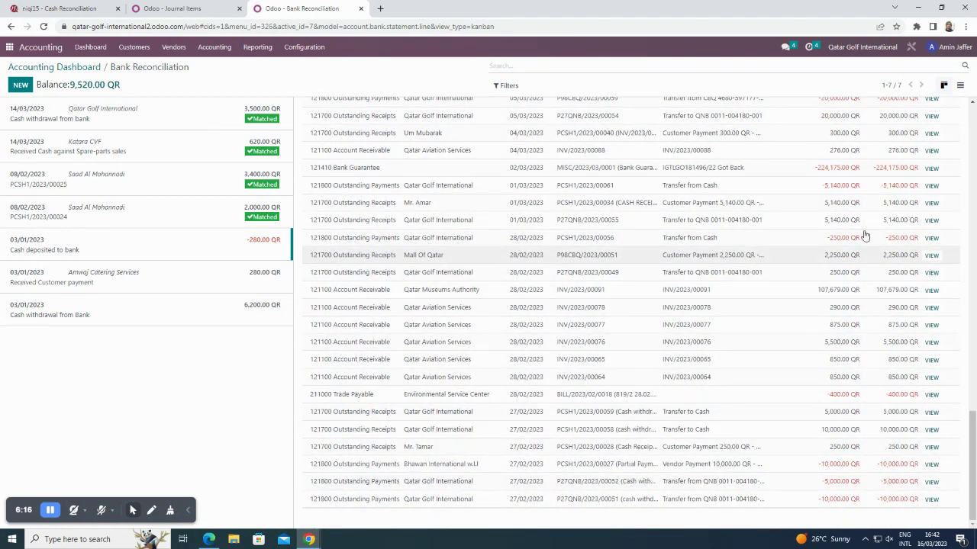
scroll(854, 252, up, 15)
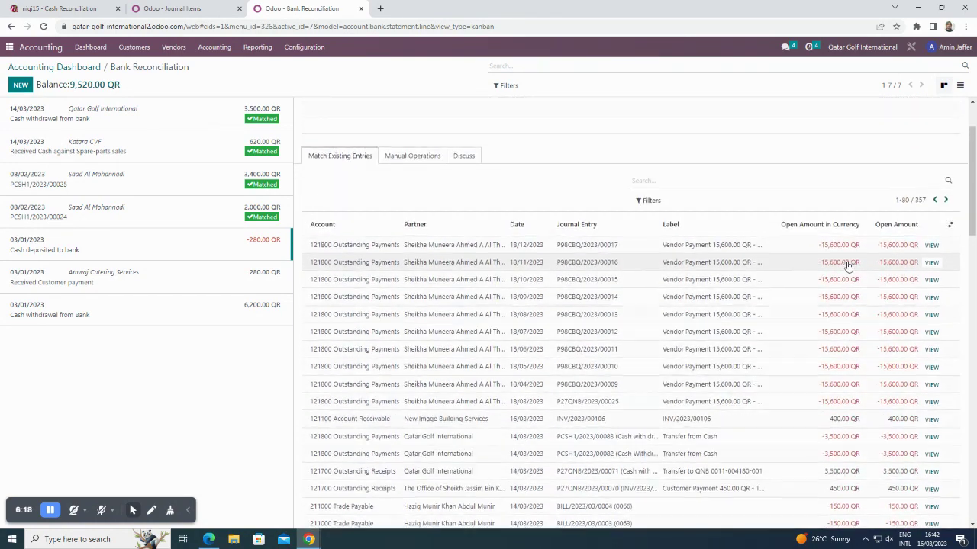
scroll(848, 265, up, 3)
scroll(793, 290, down, 15)
scroll(797, 299, down, 10)
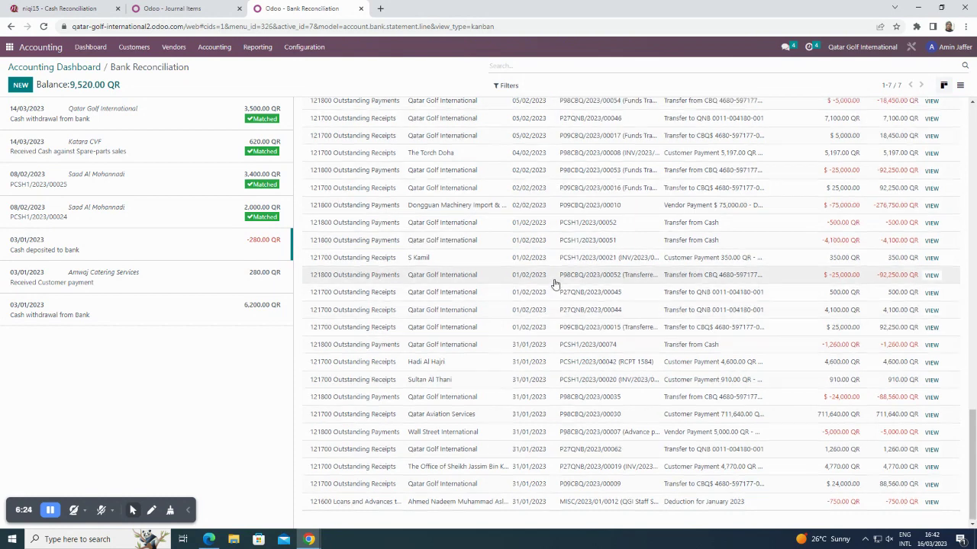
scroll(555, 284, up, 5)
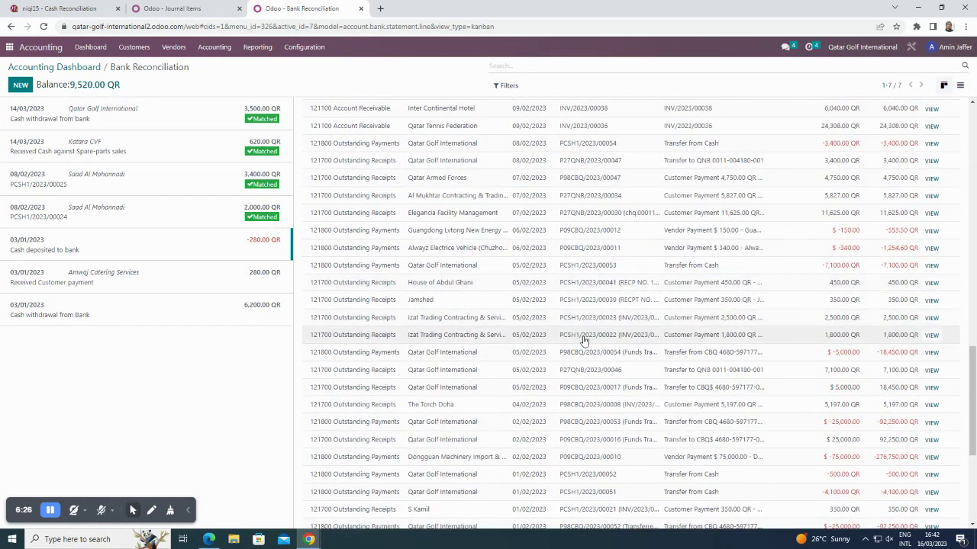
scroll(560, 306, up, 2)
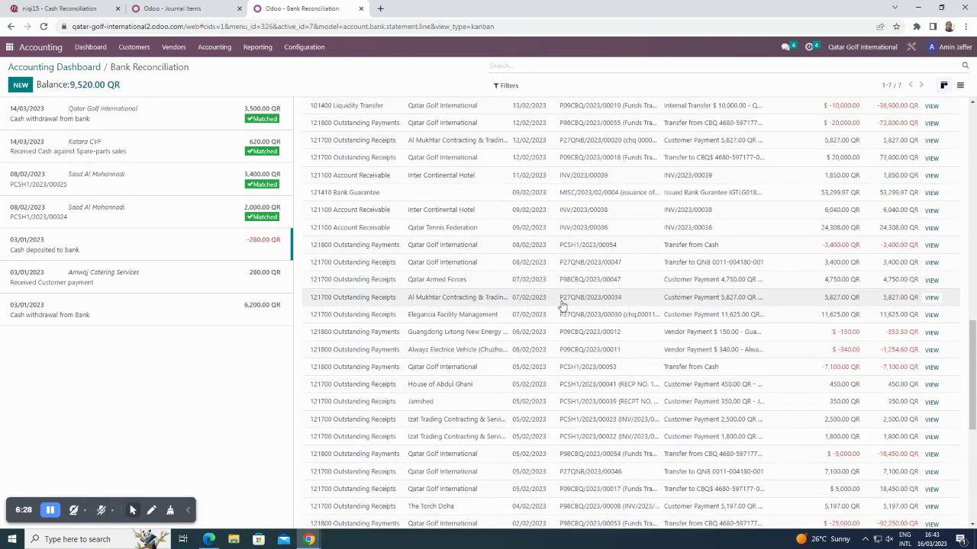
scroll(560, 305, up, 2)
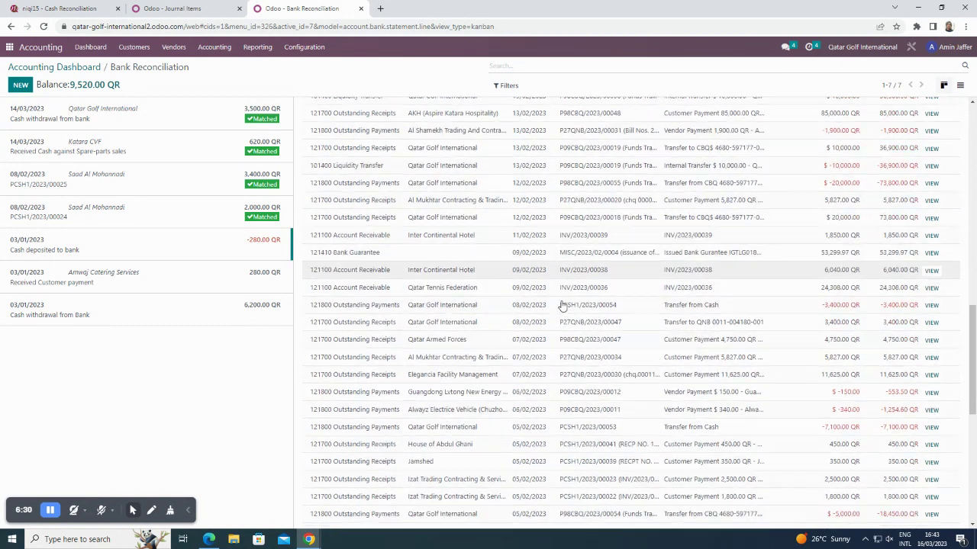
scroll(562, 305, down, 4)
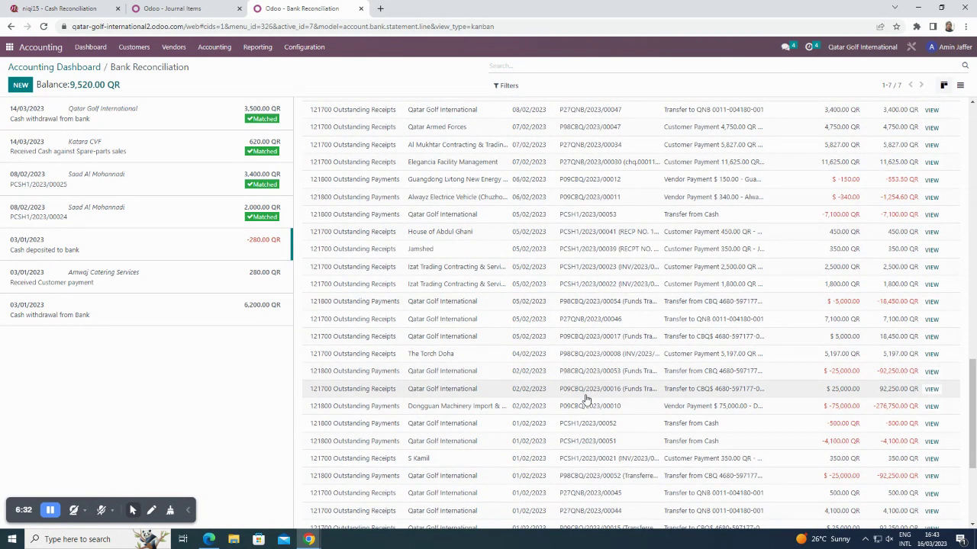
scroll(579, 389, down, 4)
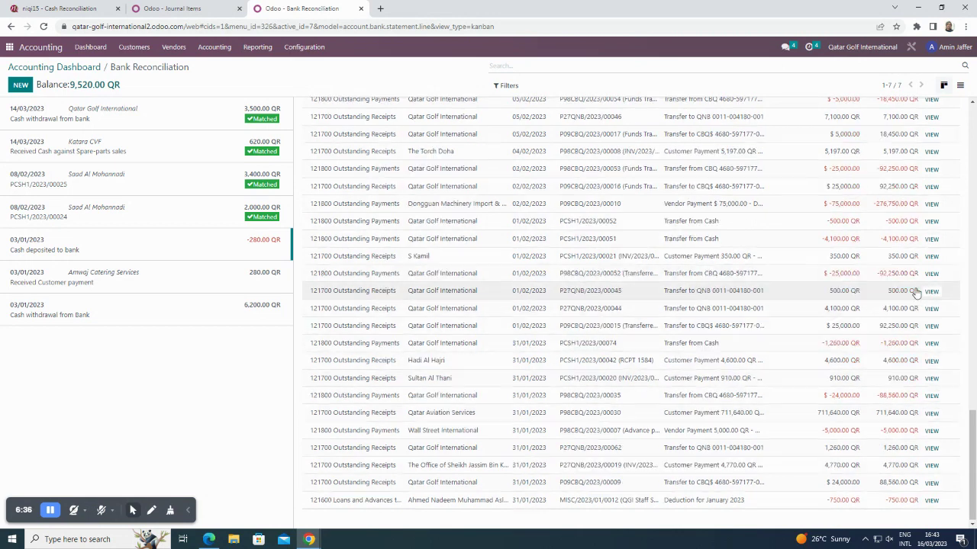
scroll(923, 290, up, 20)
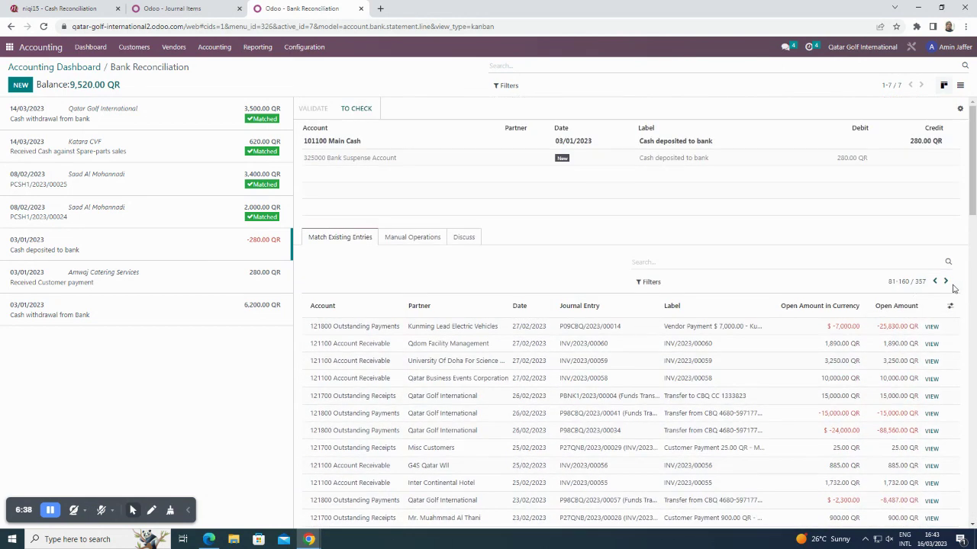
scroll(738, 326, down, 15)
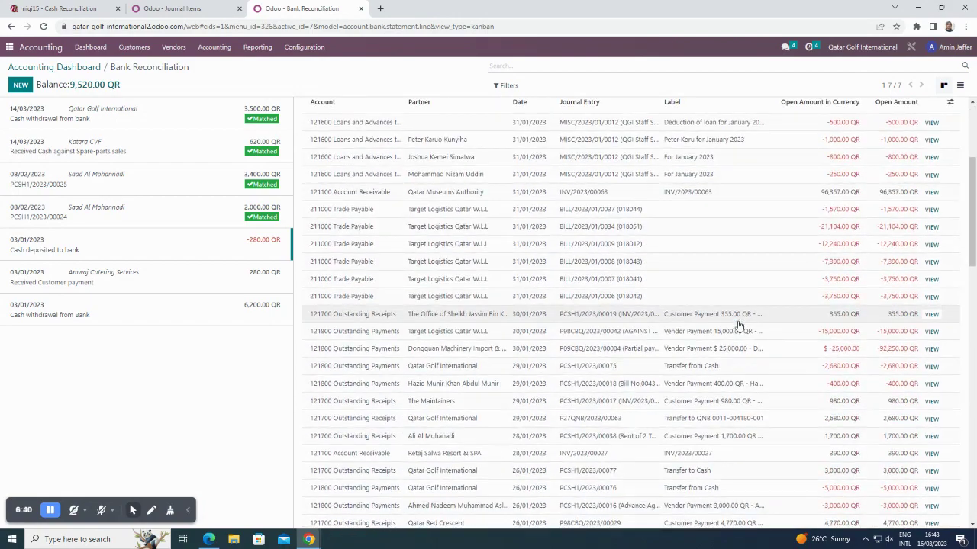
scroll(738, 326, up, 12)
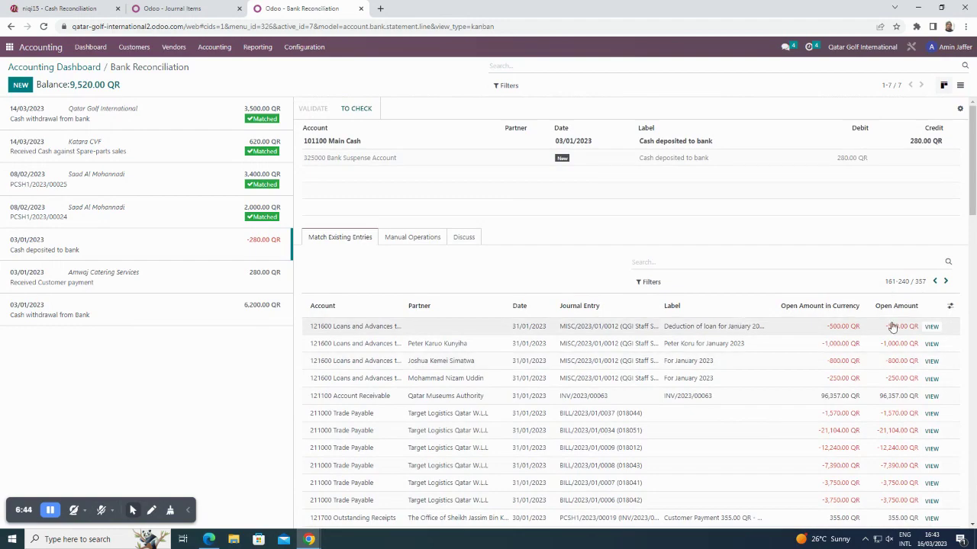
Match the "Cash deposited to bank" transaction with the -280.00 QR outstanding payment PCSH1/2023/00004 and validate it
scroll(672, 313, down, 10)
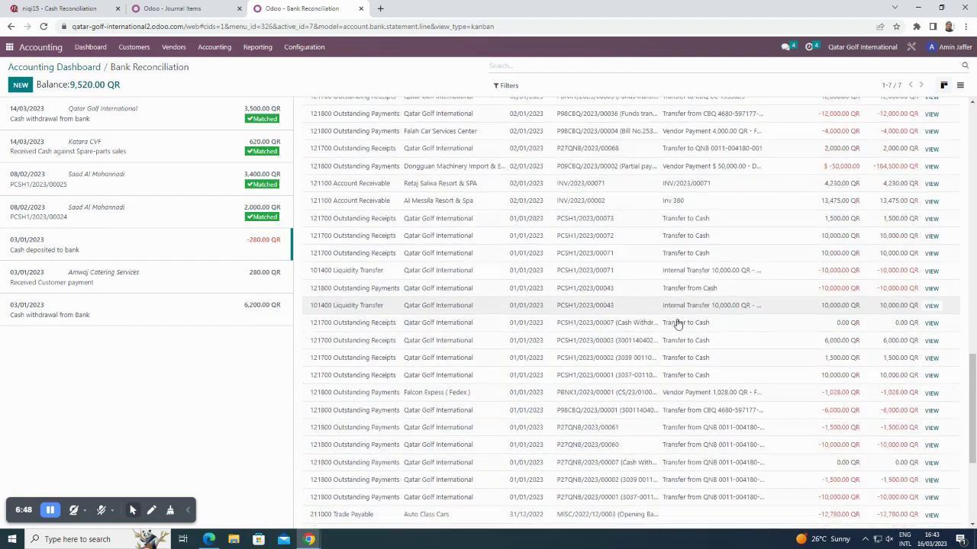
scroll(678, 324, up, 3)
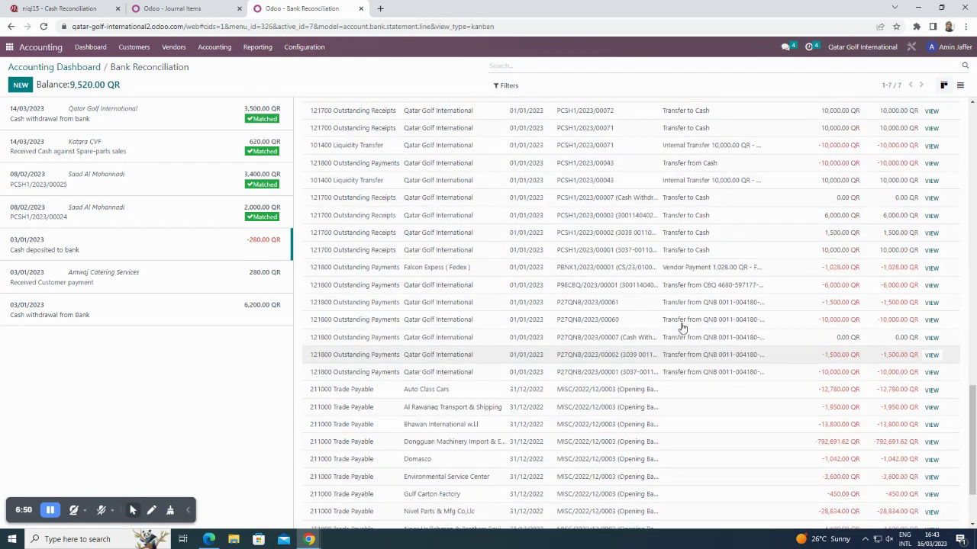
scroll(682, 327, up, 3)
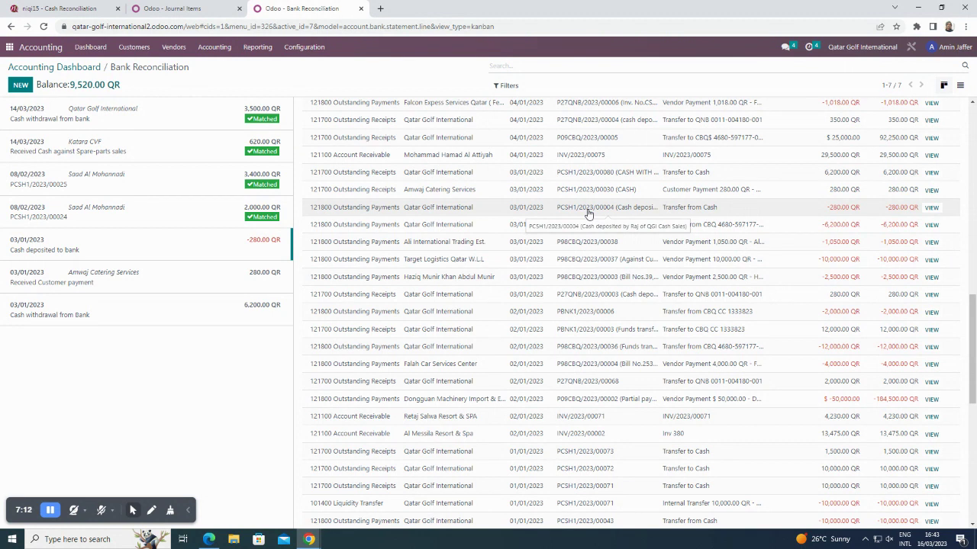
click(587, 215)
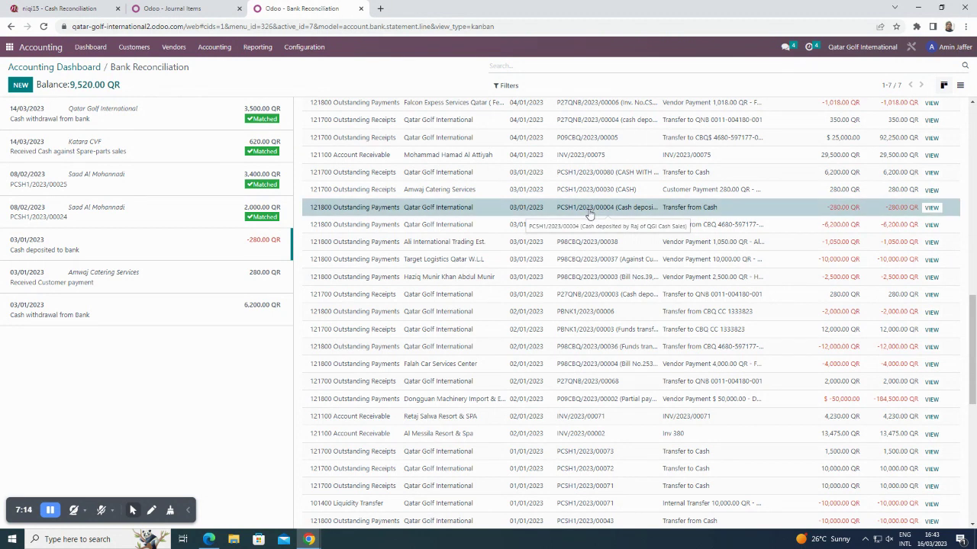
scroll(714, 204, up, 3)
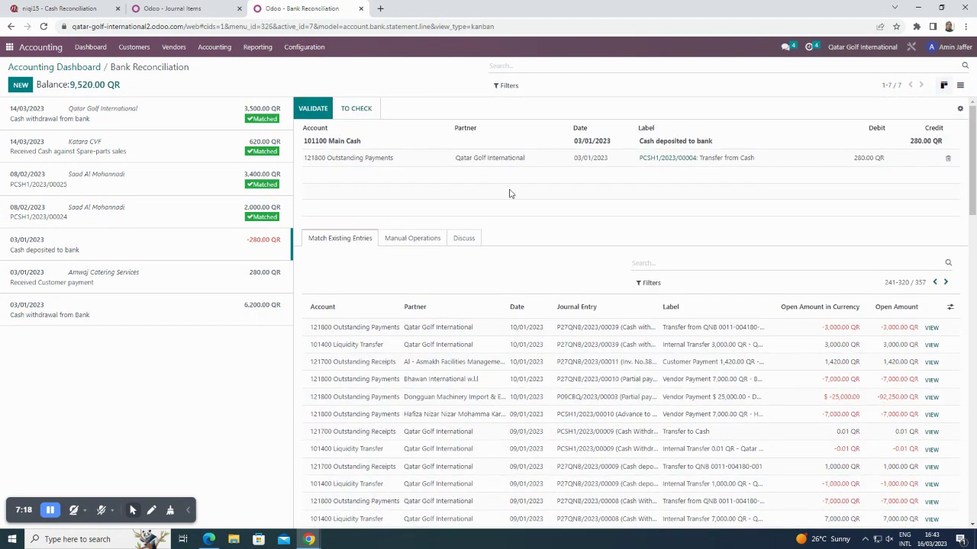
click(313, 115)
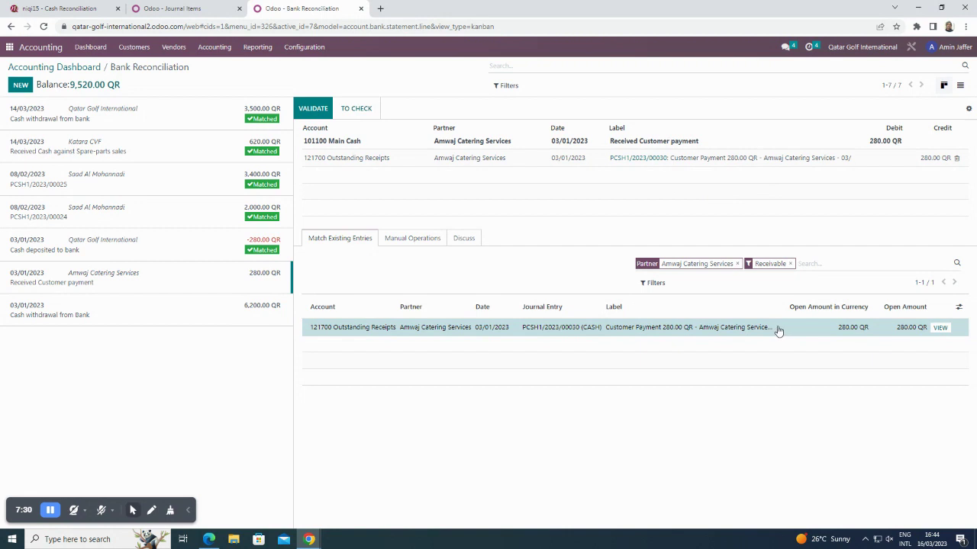
Remove the matched payment PCSH1/2023/00030 from the Amwaj Catering Services receipt and validate it against Account Receivable
click(667, 327)
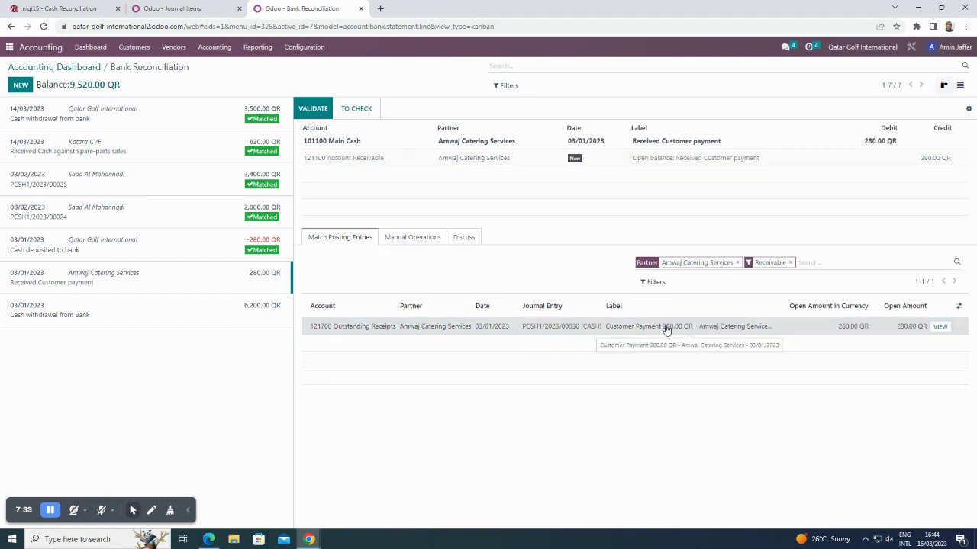
click(309, 109)
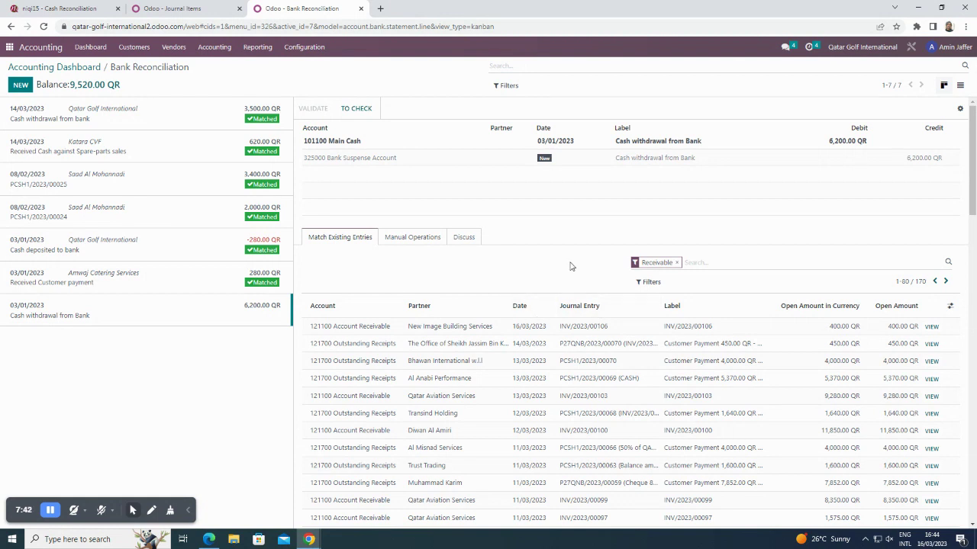
Look through the second page of receivable entries for the 03/01/2023 bank withdrawal of 6,200.00 QR
click(945, 282)
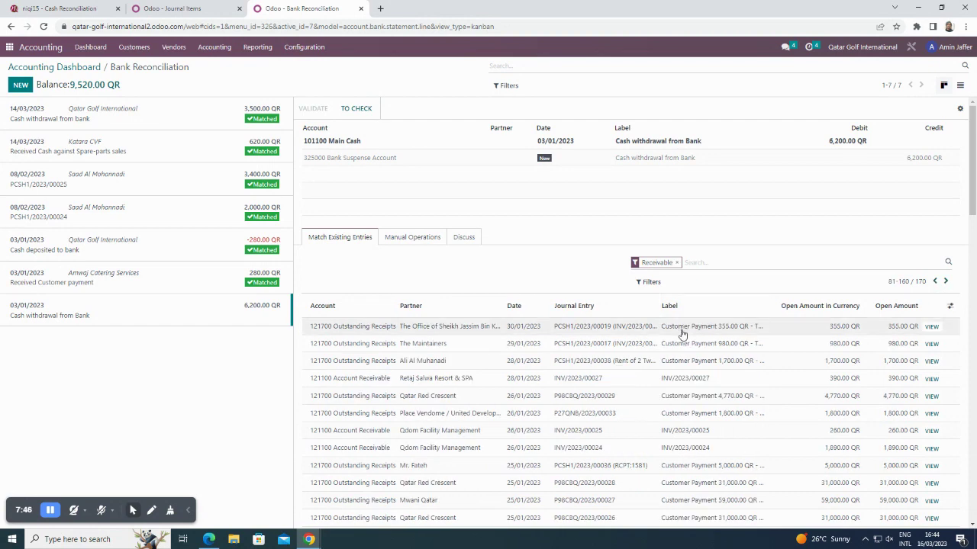
scroll(681, 335, down, 10)
scroll(681, 334, down, 5)
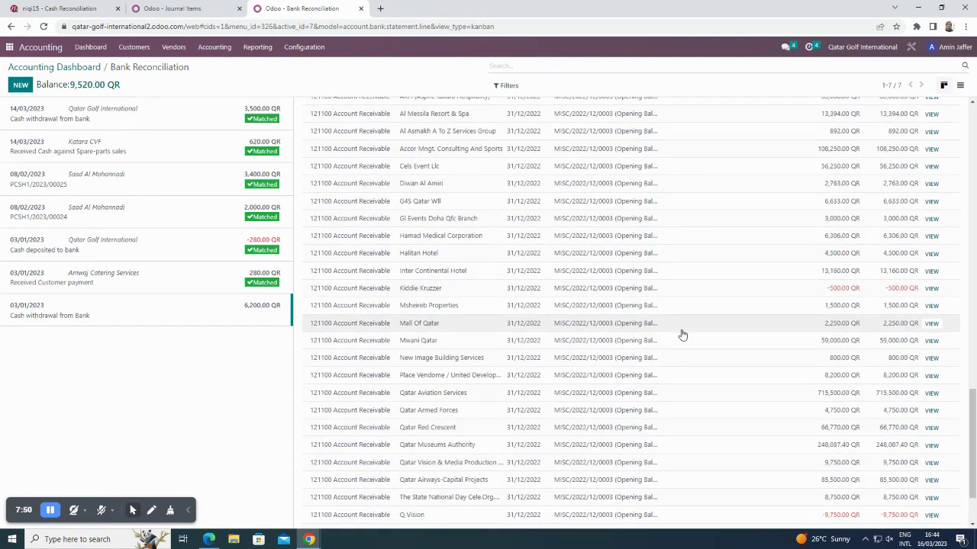
scroll(681, 334, up, 6)
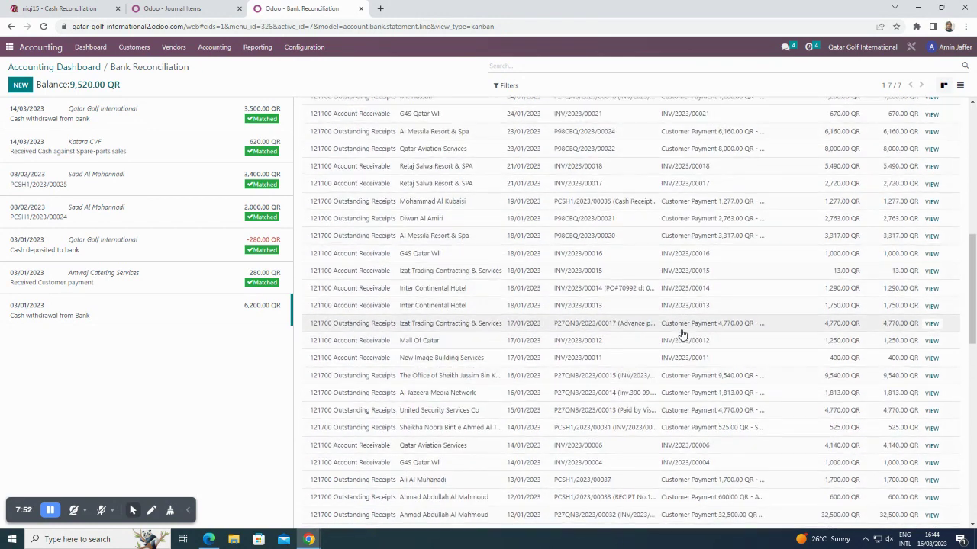
scroll(682, 332, down, 5)
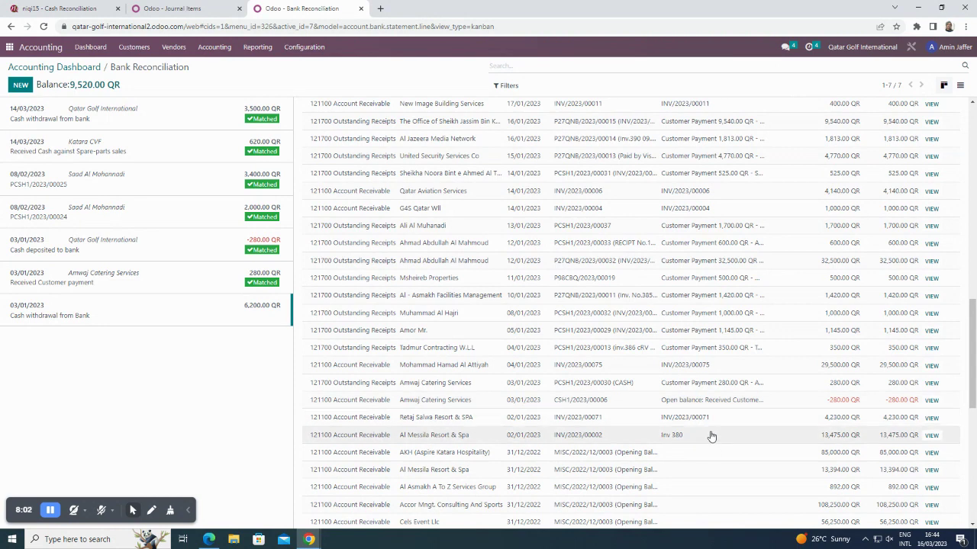
scroll(710, 418, down, 1)
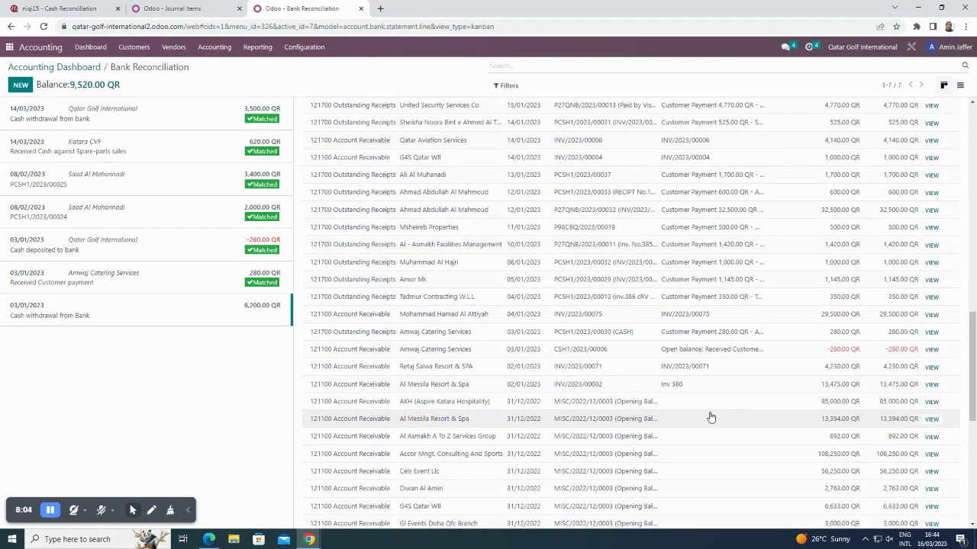
scroll(709, 417, up, 10)
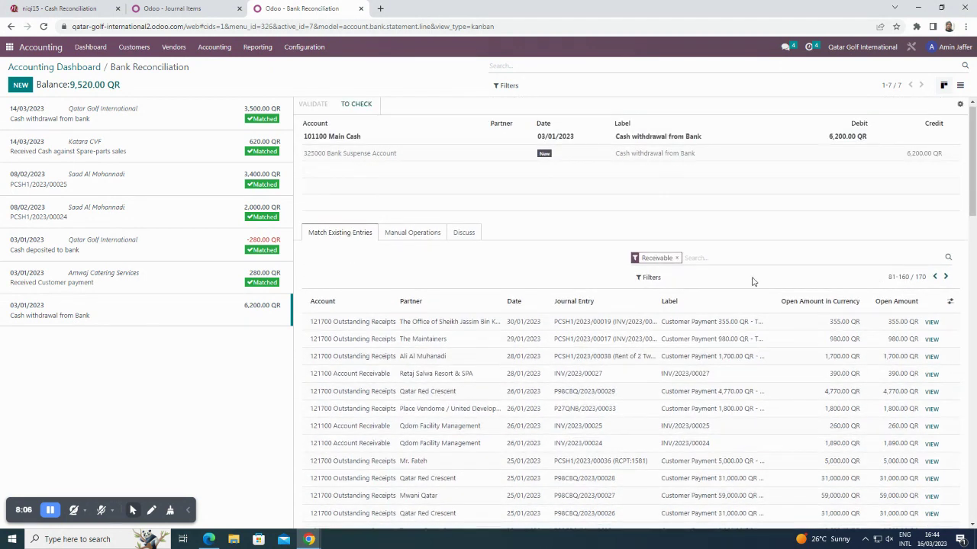
Clear the Receivable filter, match the "Cash withdrawal from Bank" transaction with the 6,200.00 QR outstanding receipt PCSH1/2023/00080, and validate it
click(676, 263)
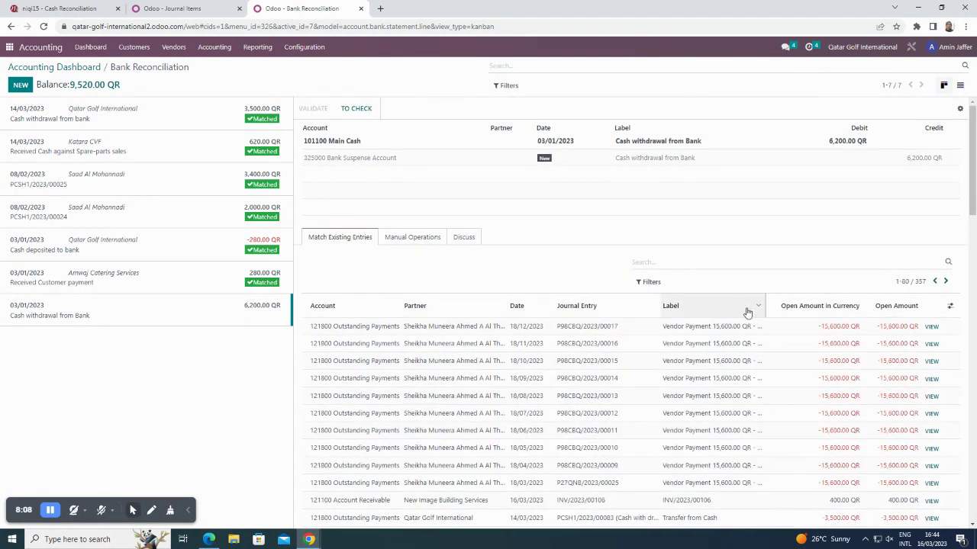
scroll(713, 343, down, 4)
scroll(713, 342, up, 4)
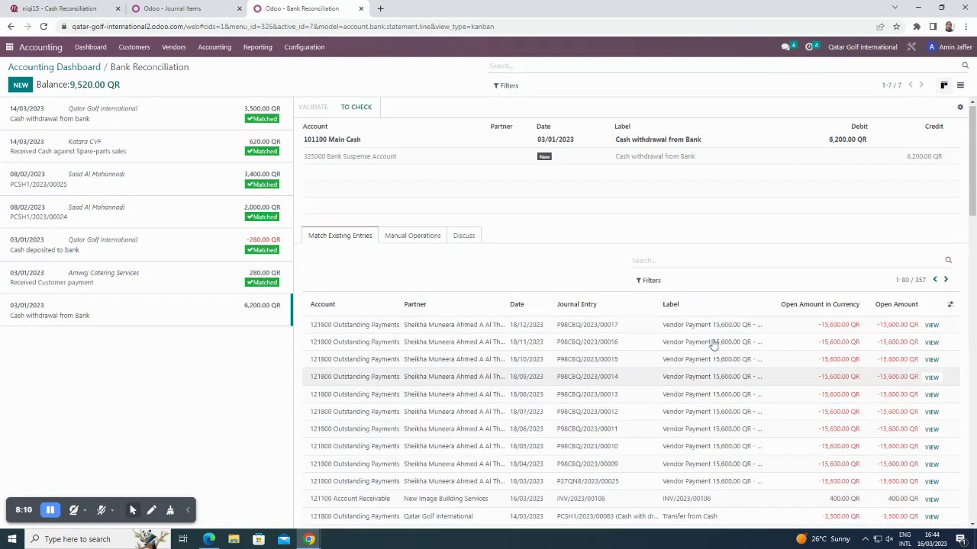
click(945, 282)
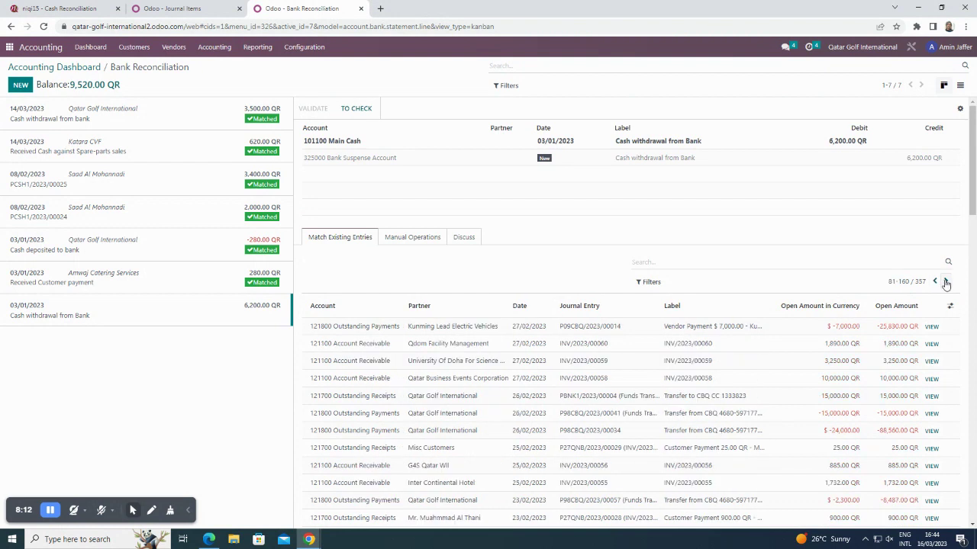
click(945, 281)
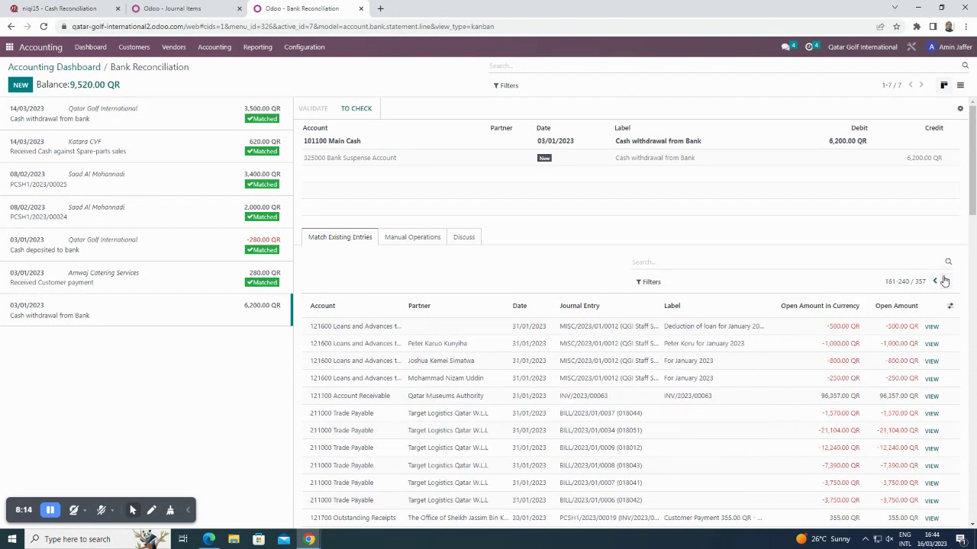
click(945, 282)
scroll(745, 309, down, 3)
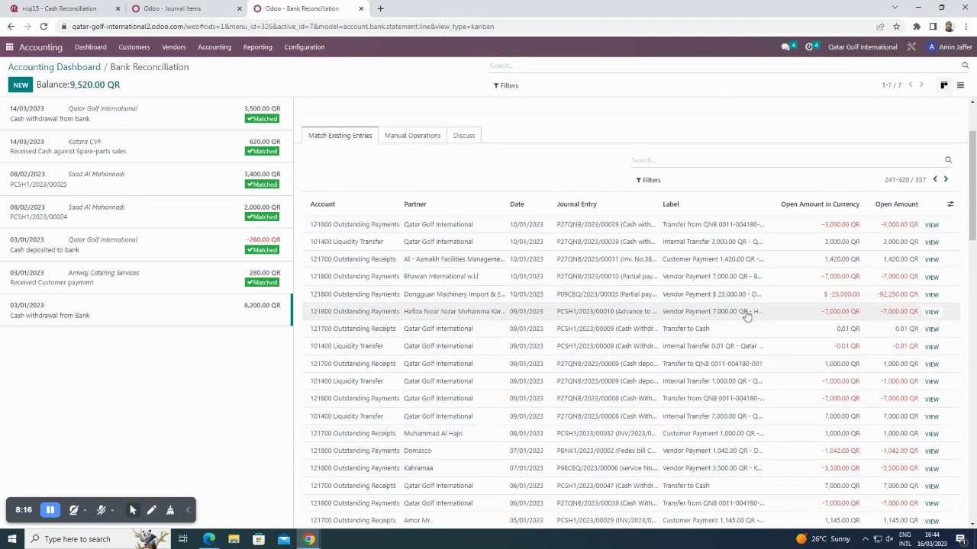
scroll(746, 316, down, 1)
scroll(746, 316, down, 2)
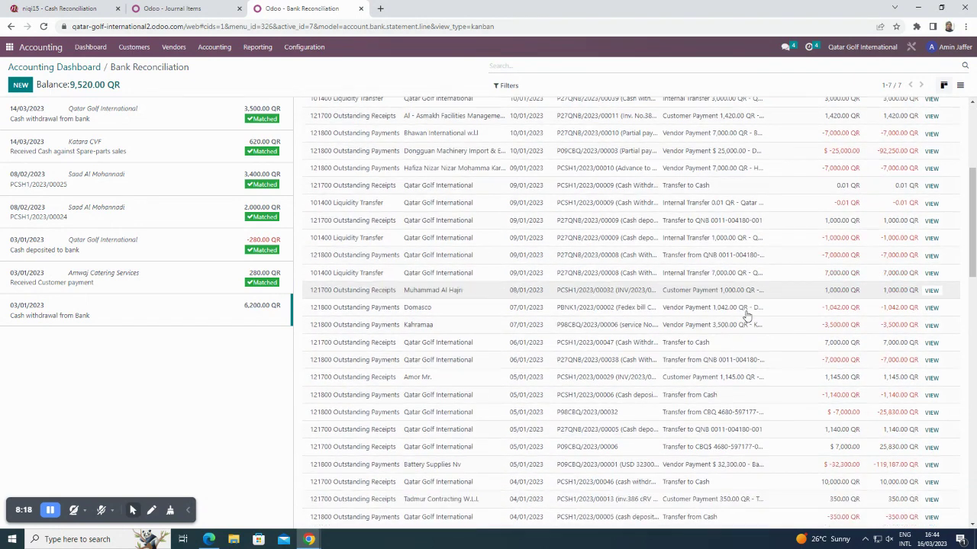
scroll(669, 336, down, 2)
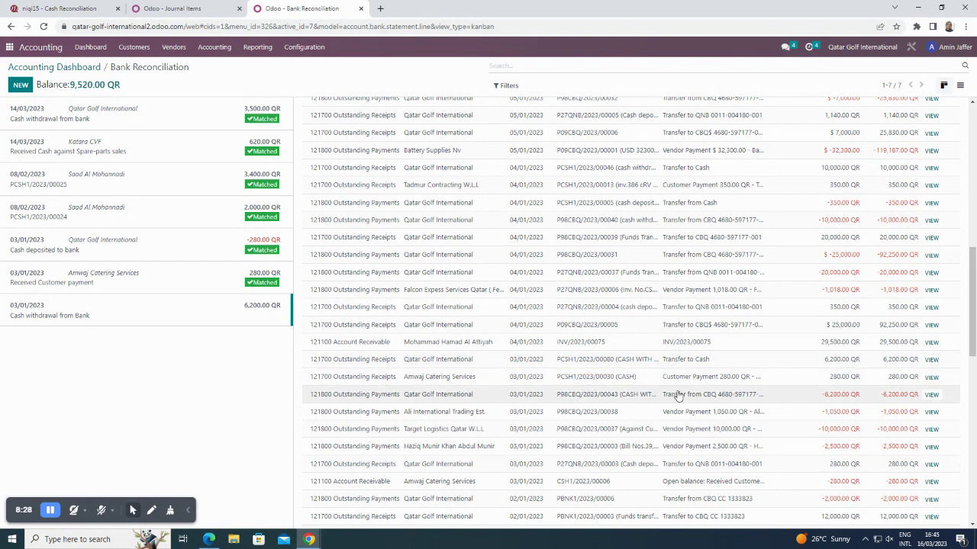
click(680, 366)
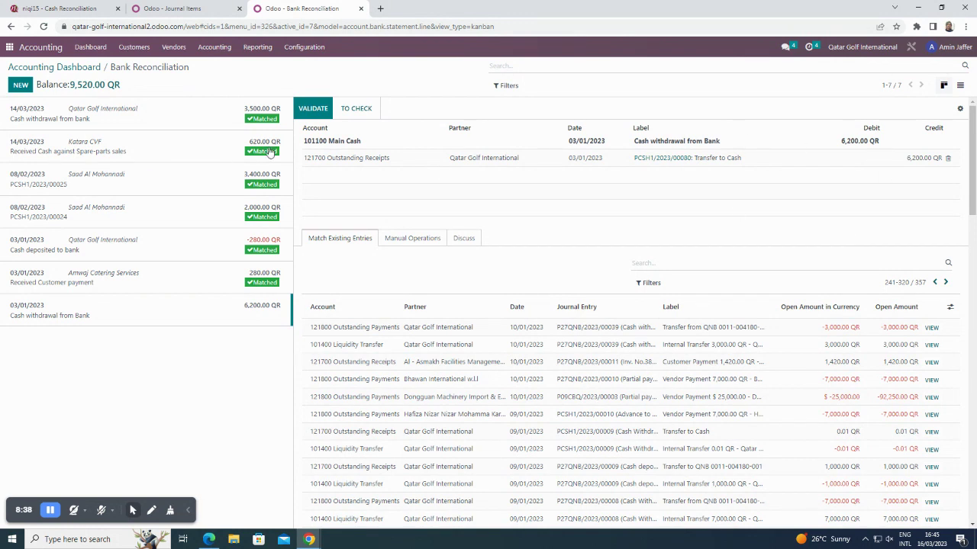
click(305, 109)
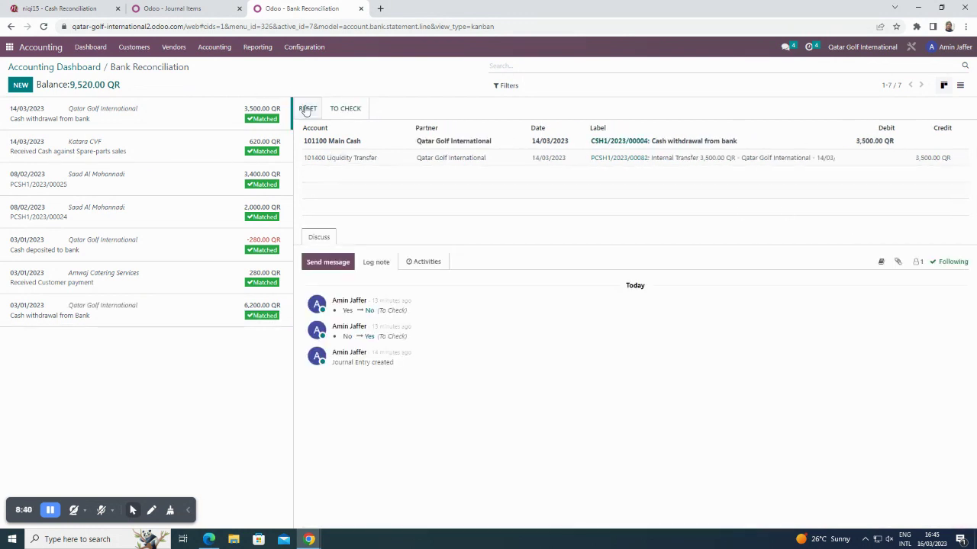